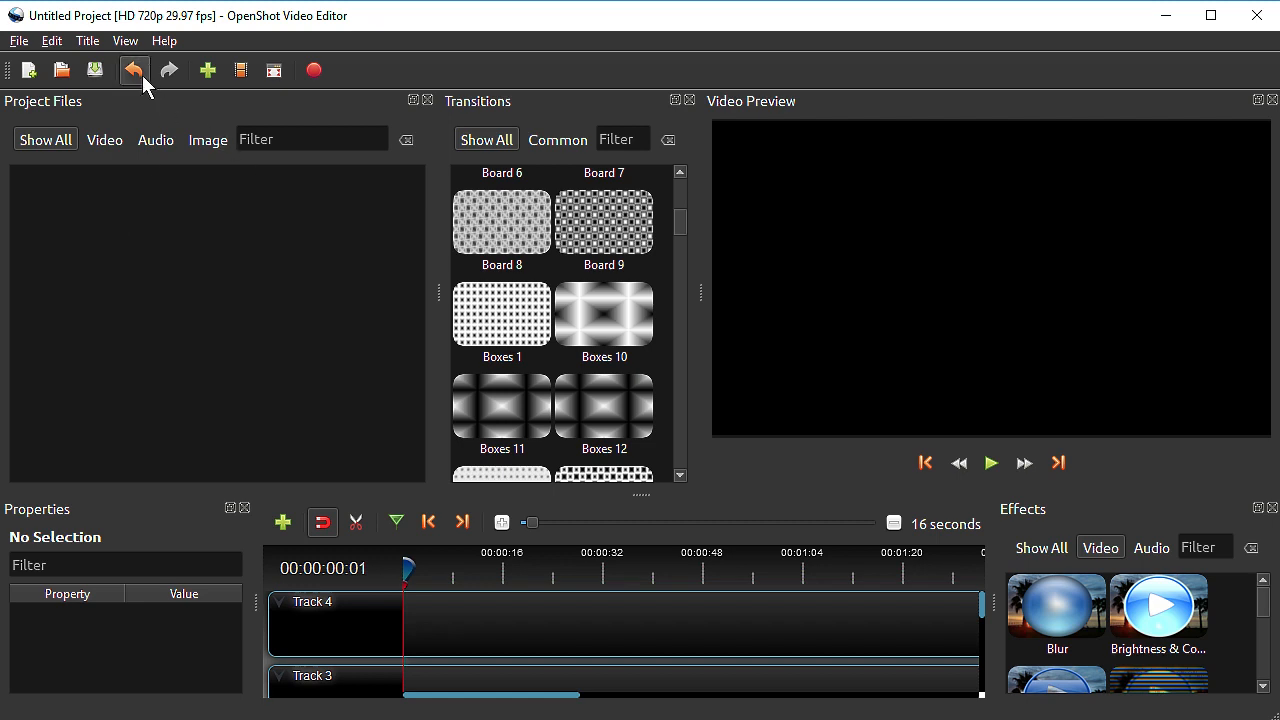
Switch the workspace to Simple View and adjust the height of the timeline area
click(126, 42)
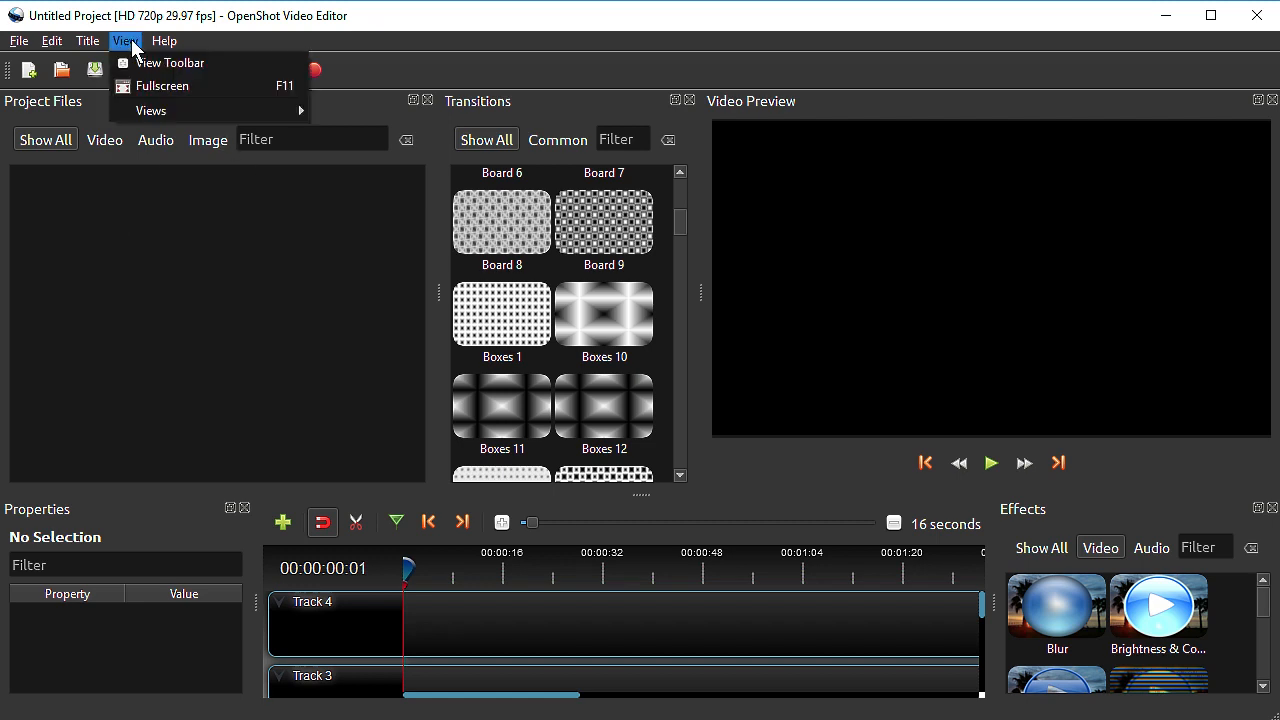
mouse_move(150, 110)
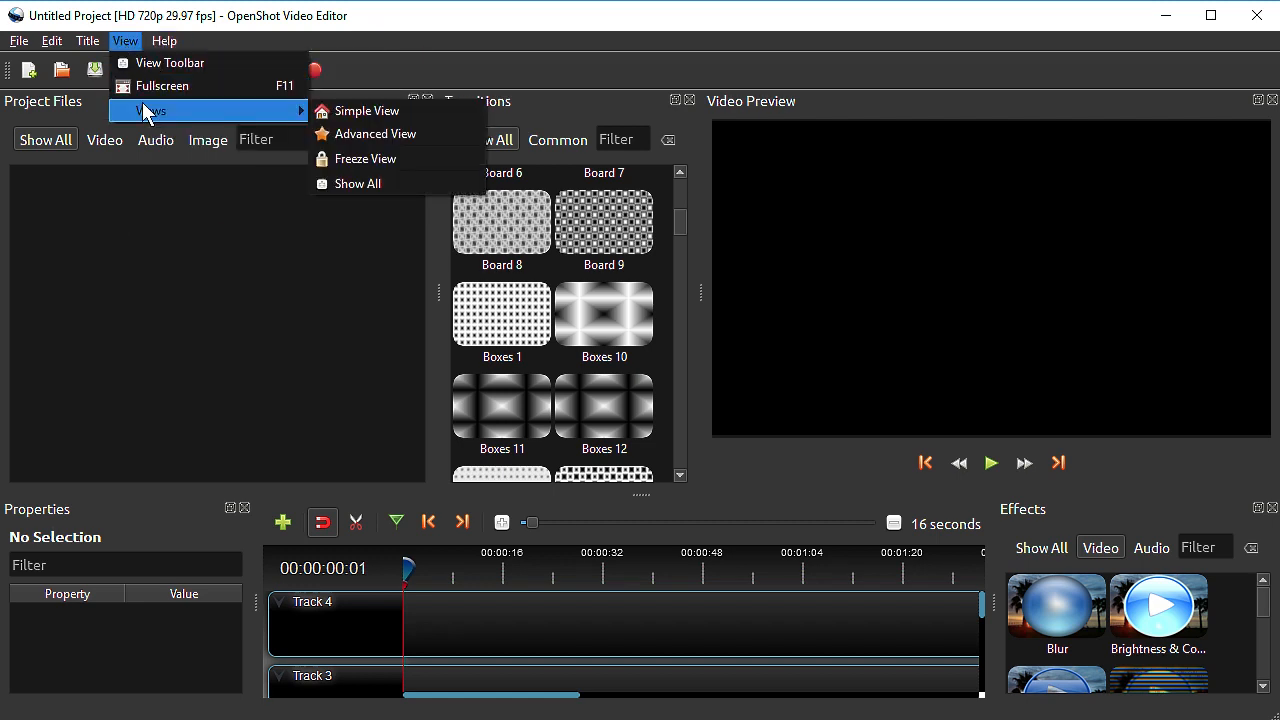
click(340, 112)
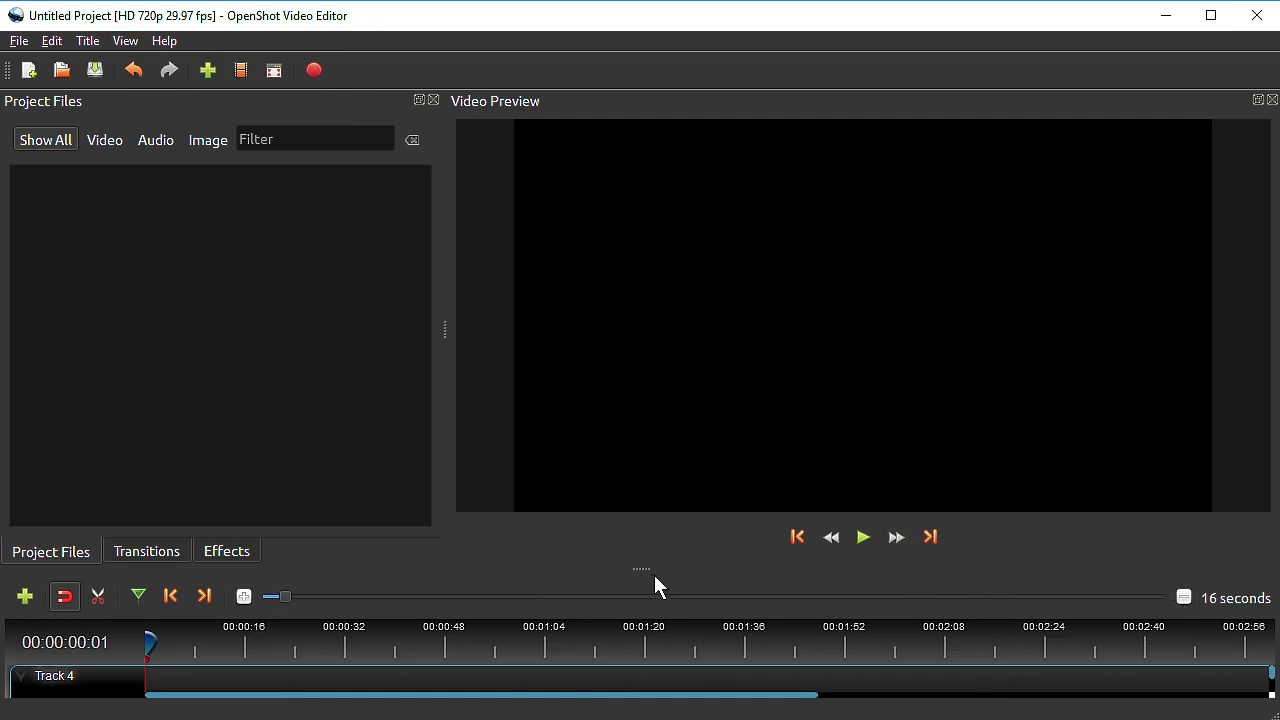
drag(646, 569, 671, 415)
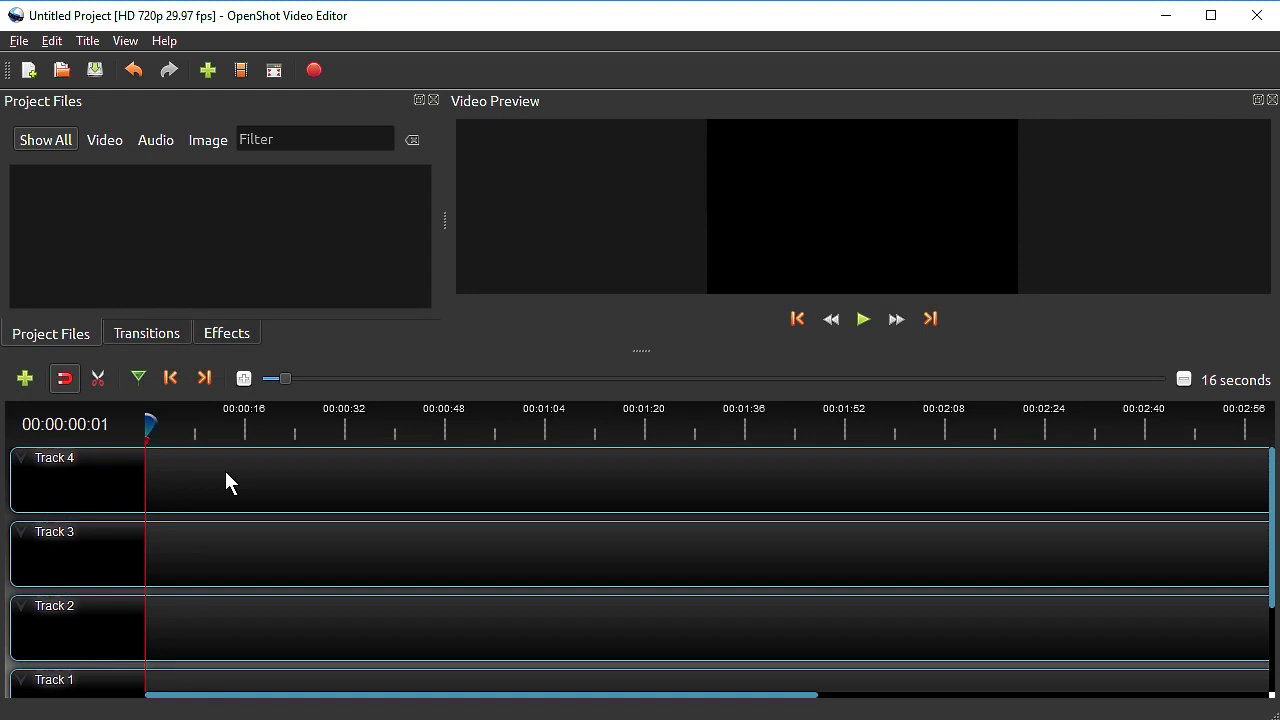
drag(643, 349, 640, 530)
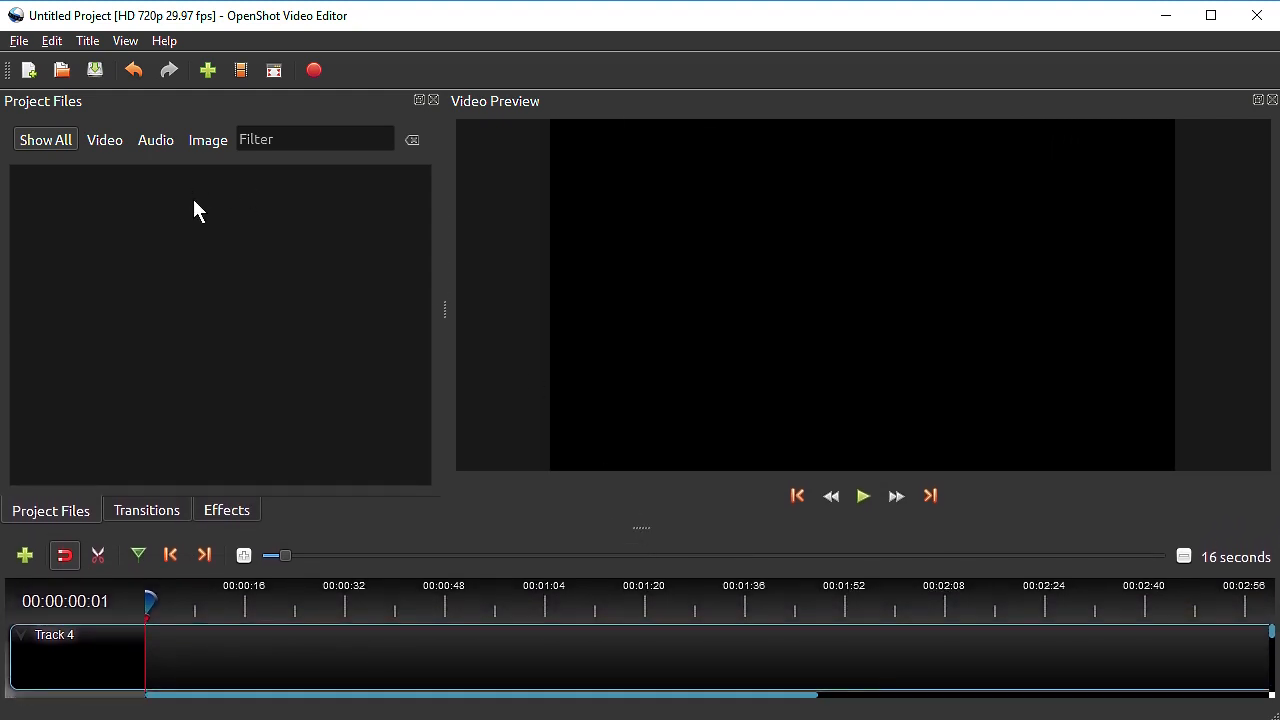
Import the camel video, the girl-on-elephant video and the P1130393_lzn.jpg photo into the project, and enlarge the timeline area slightly
click(209, 71)
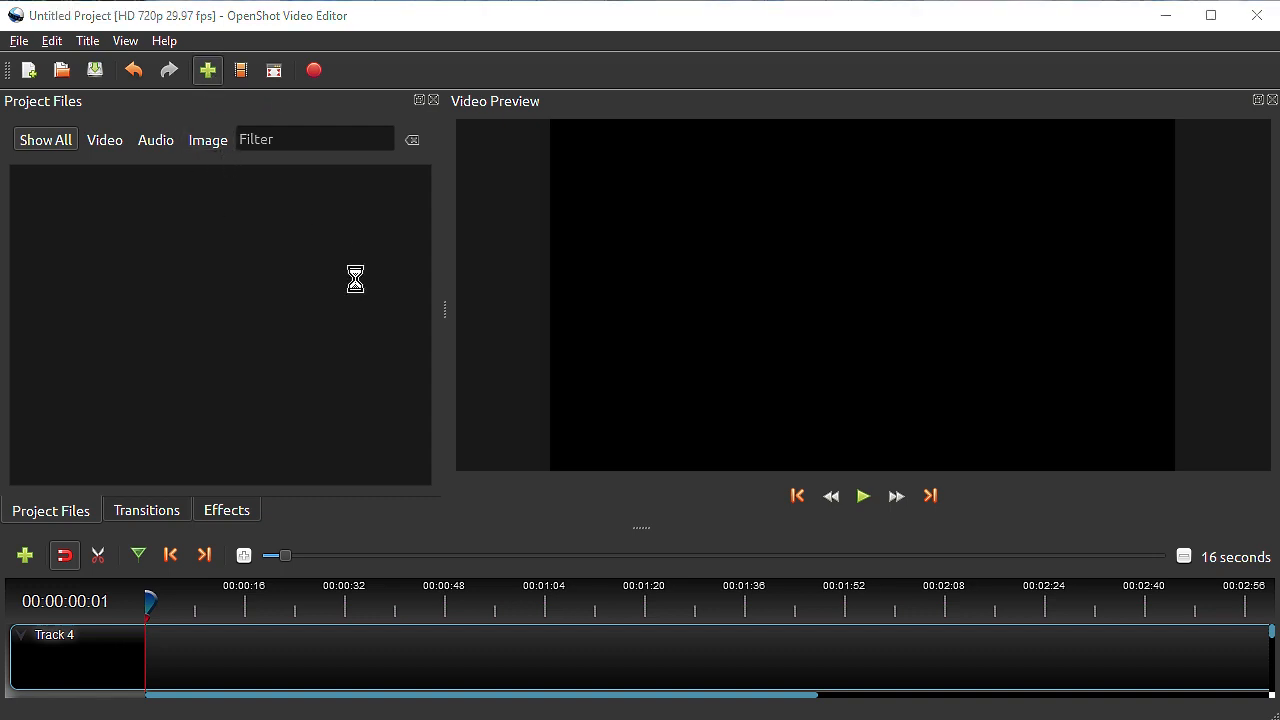
click(513, 477)
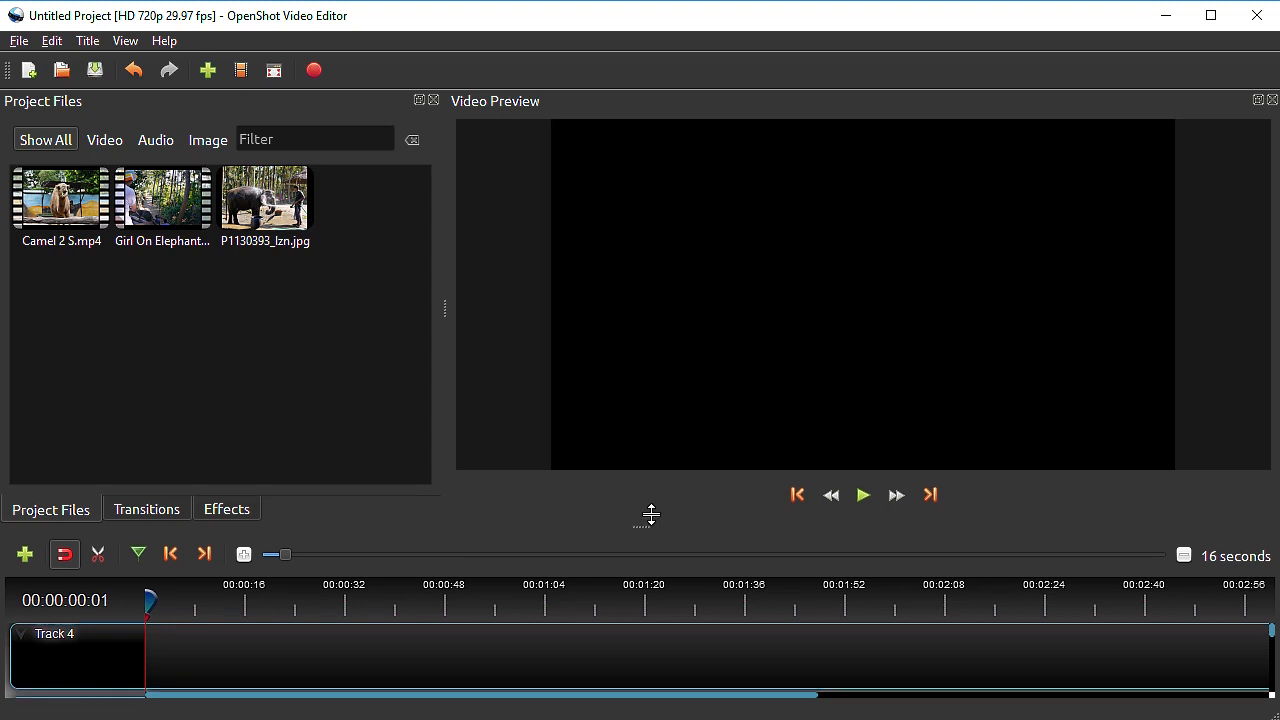
drag(645, 518, 643, 493)
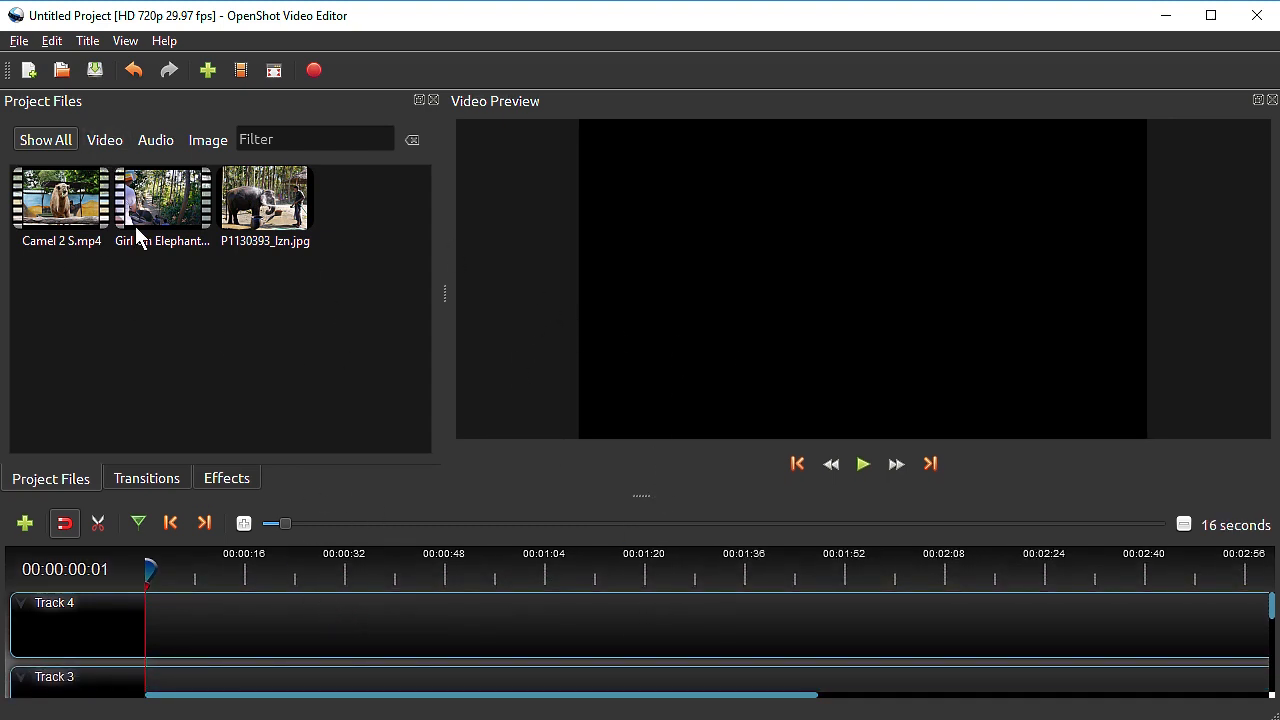
Open Camel 2 S.mp4 for splitting and mark the clip's start at 00:00:01:02 and its end at 00:00:05:05
click(55, 214)
click(135, 238)
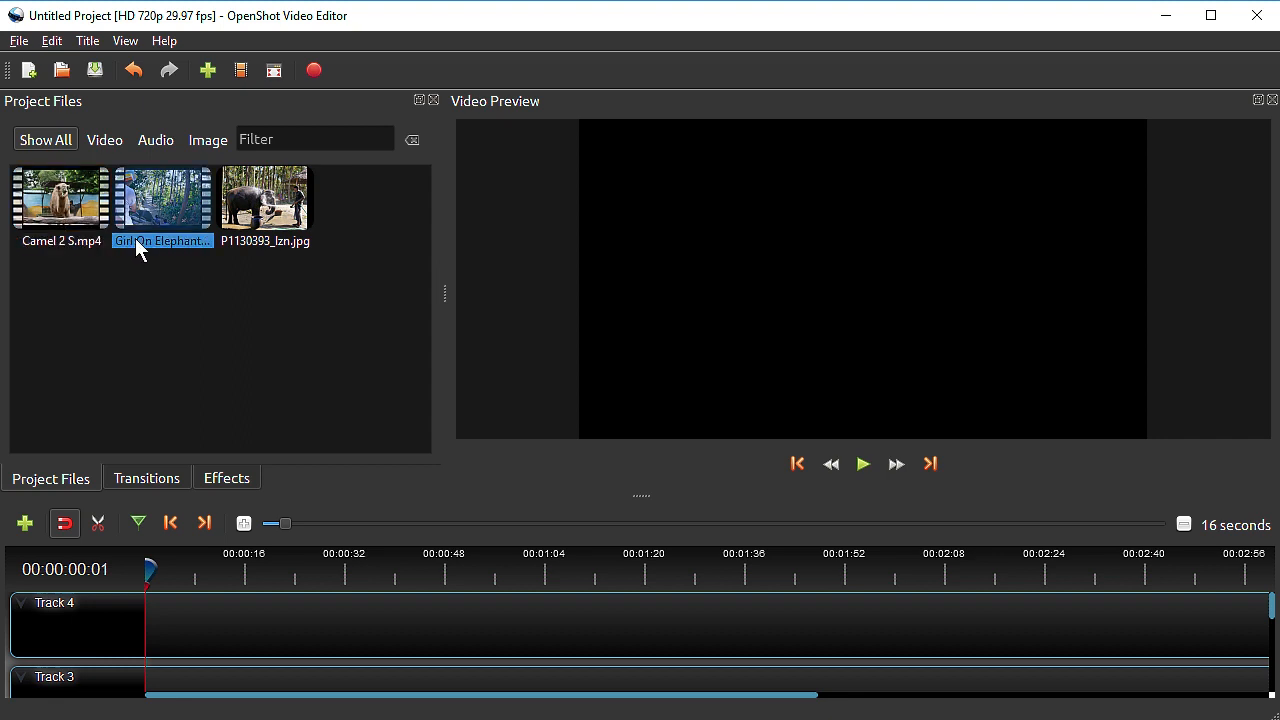
click(112, 280)
right_click(62, 218)
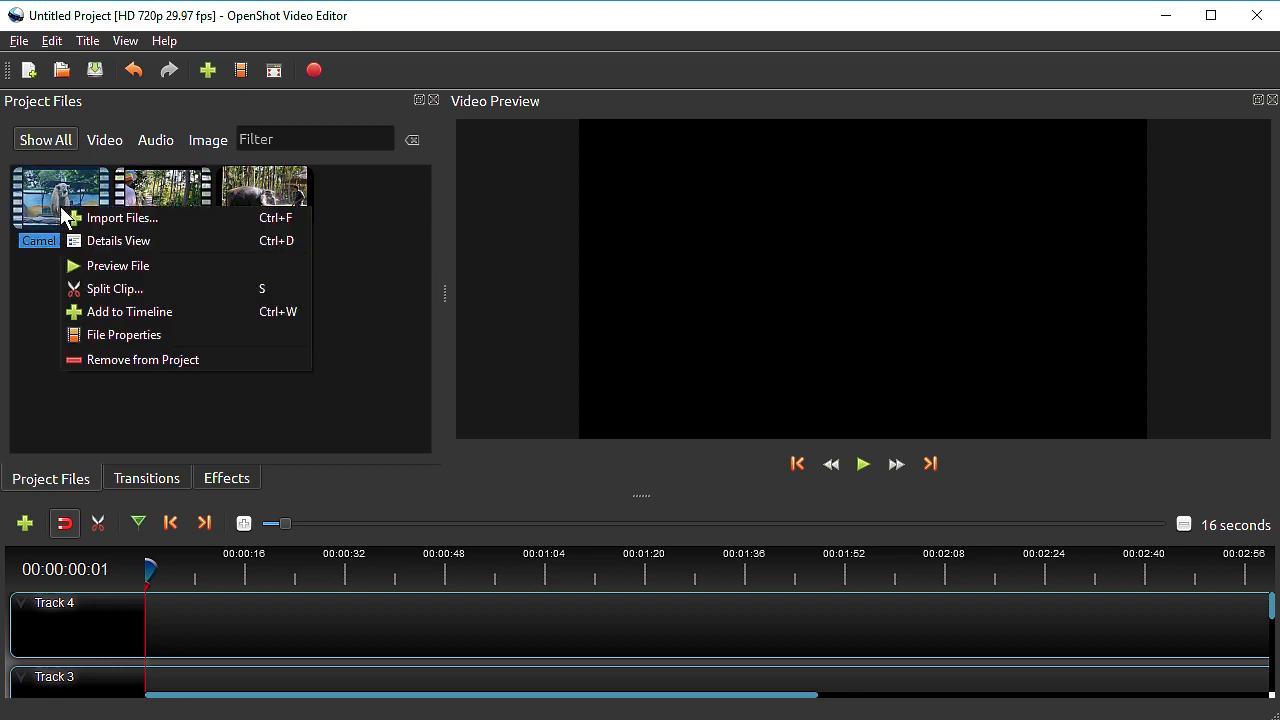
click(113, 289)
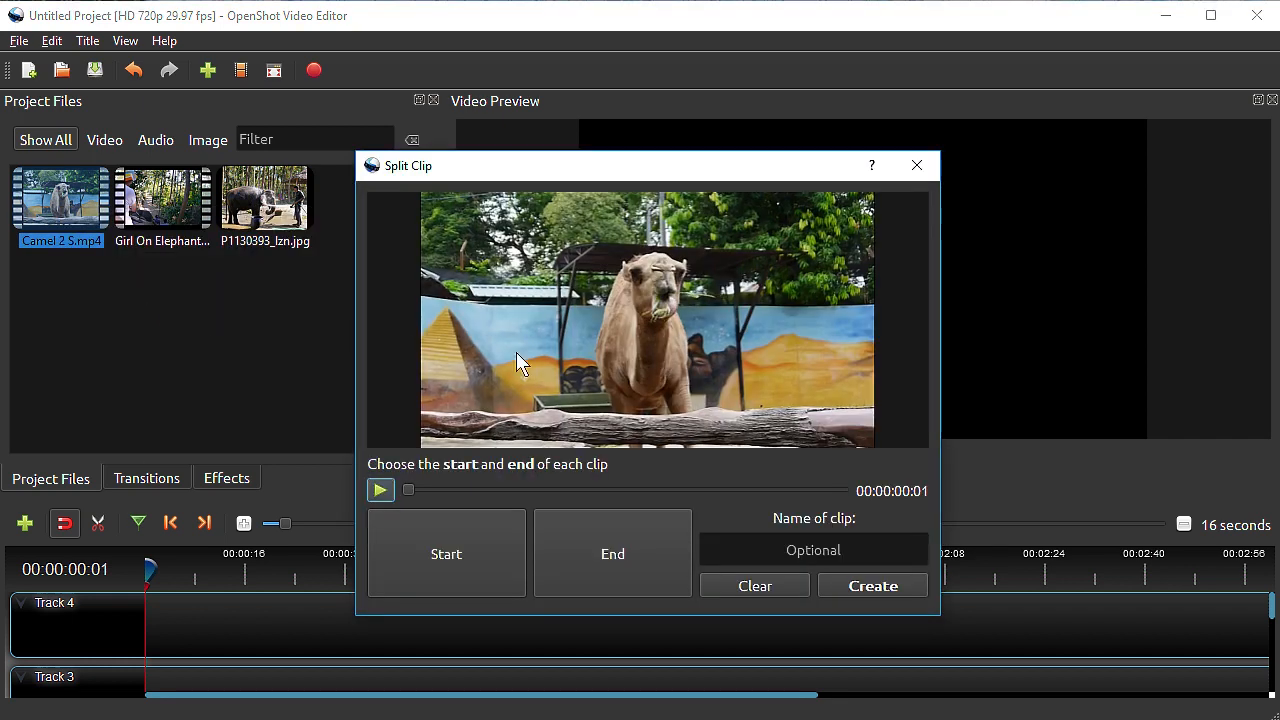
drag(412, 491, 453, 490)
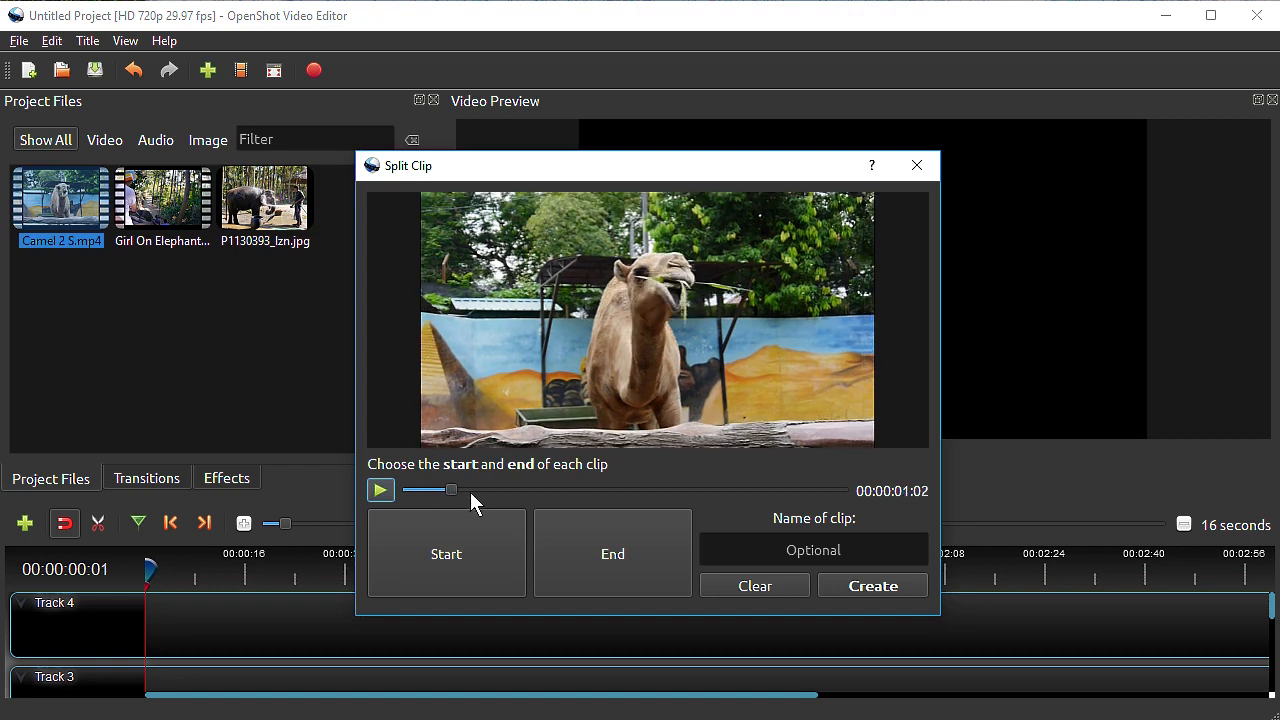
click(461, 571)
drag(454, 489, 621, 491)
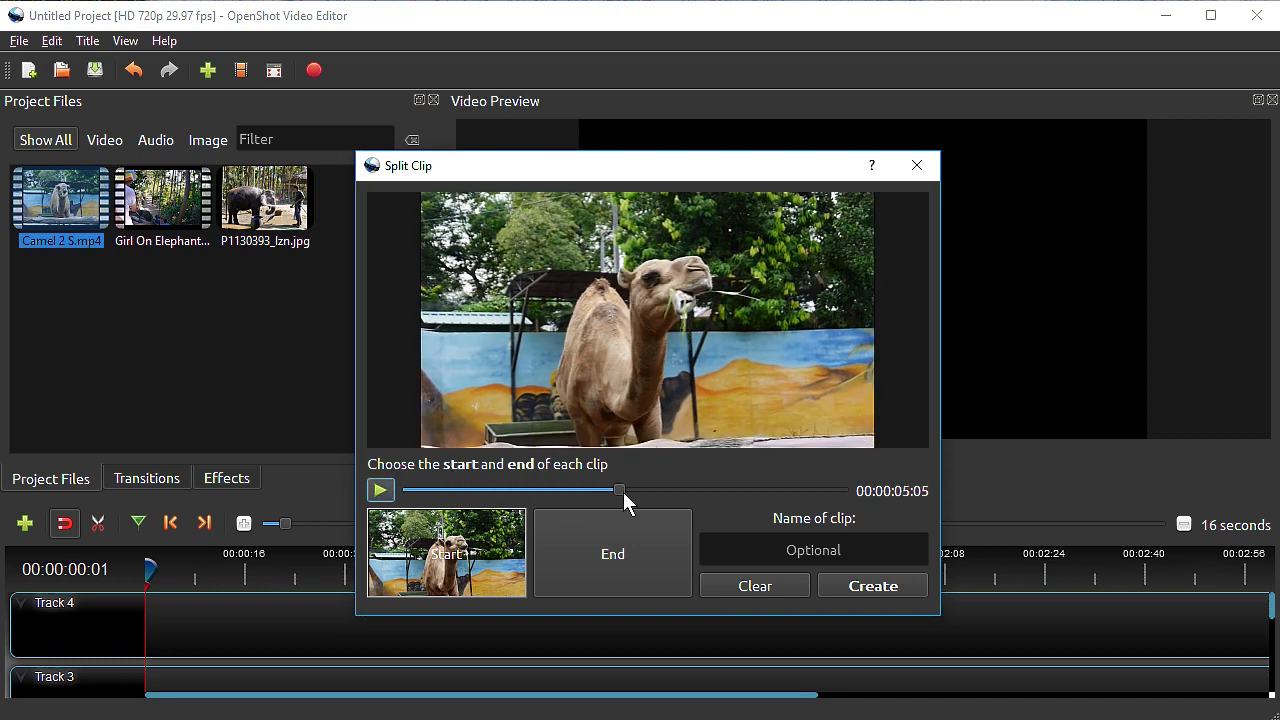
click(618, 556)
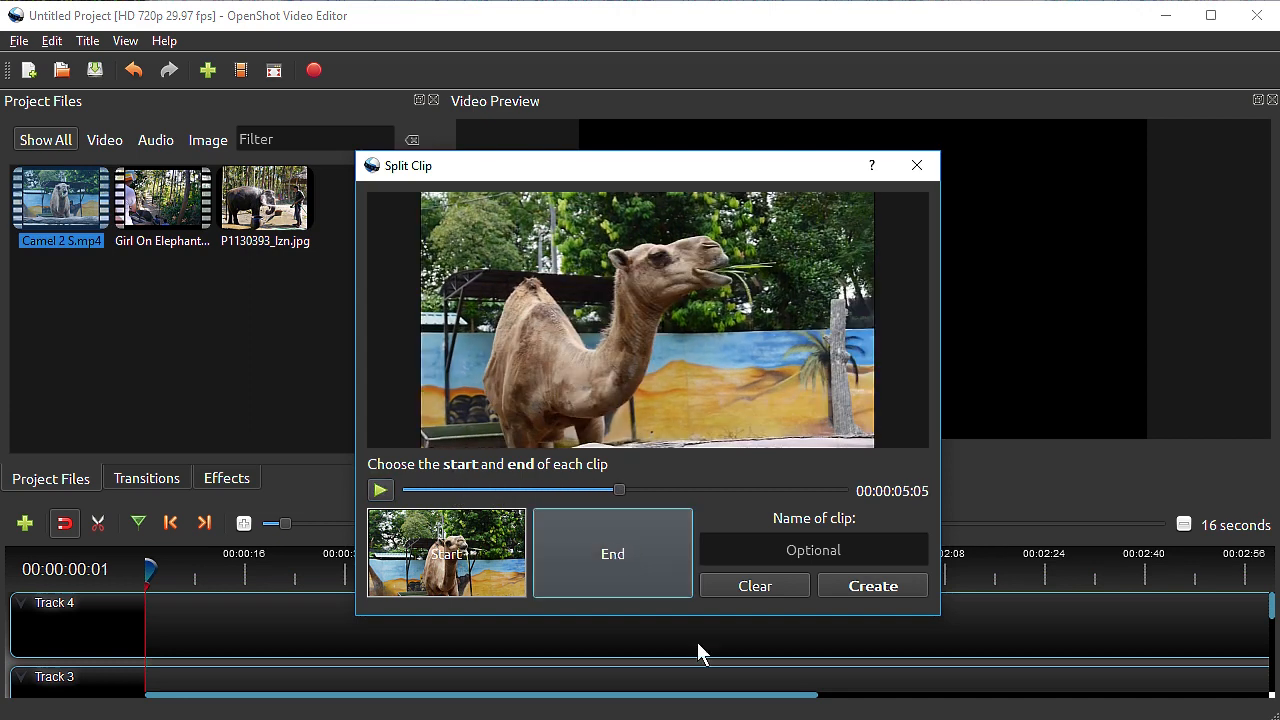
Name the split clip "Camel Edit 1", create it and close the Split Clip dialog
click(785, 553)
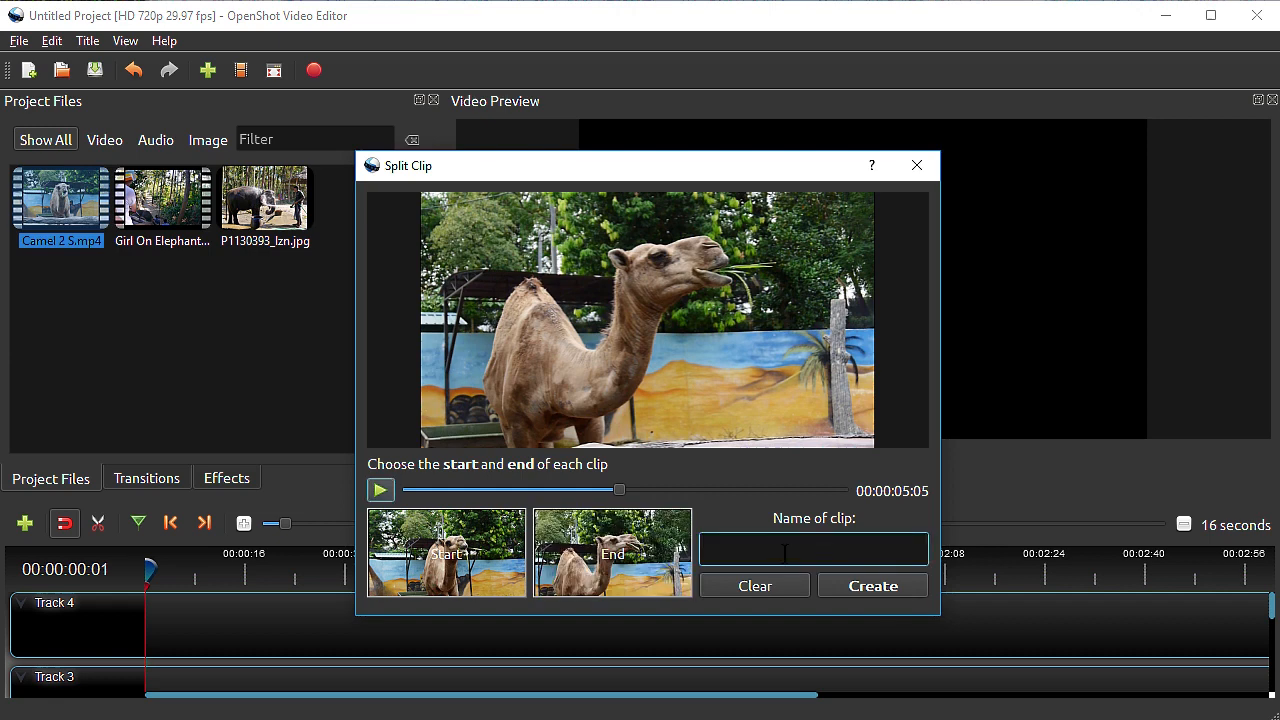
text(Camel Edit 2)
key(BackSpace)
text(1)
key(Return)
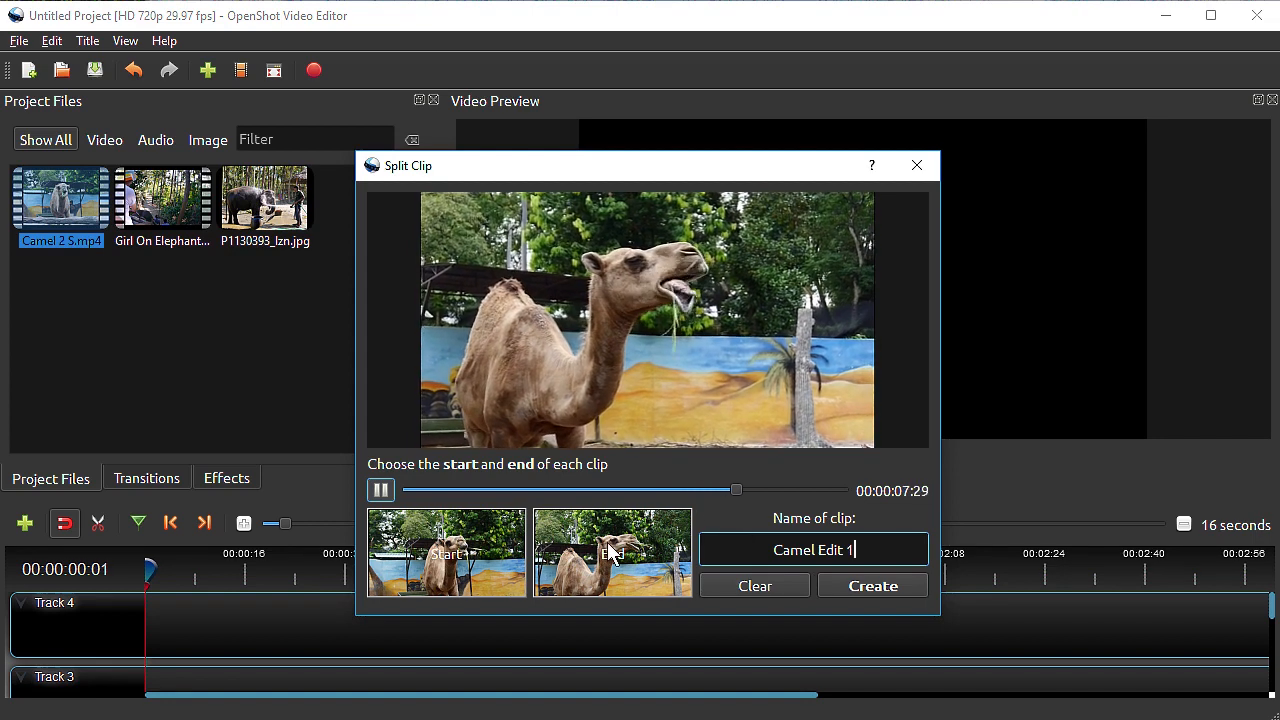
drag(732, 490, 618, 490)
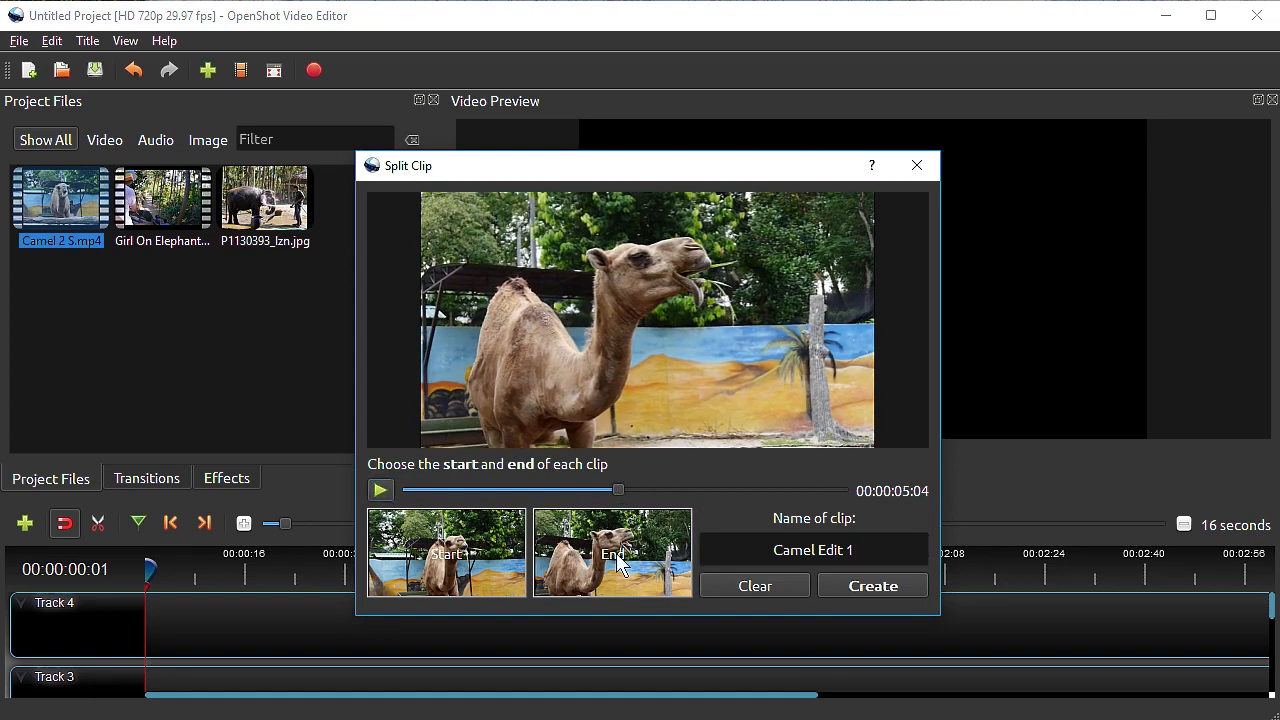
double_click(861, 586)
click(916, 165)
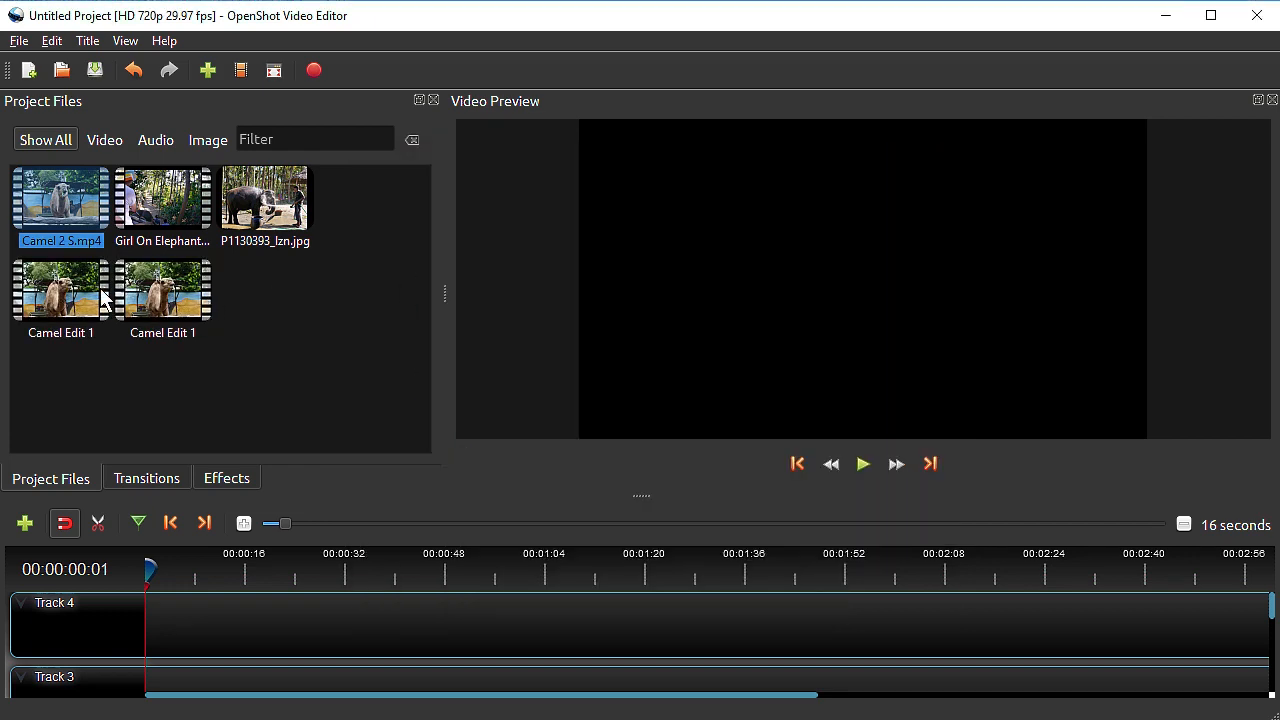
Remove the duplicate Camel Edit 1 clip from the project and enlarge the timeline area
right_click(145, 293)
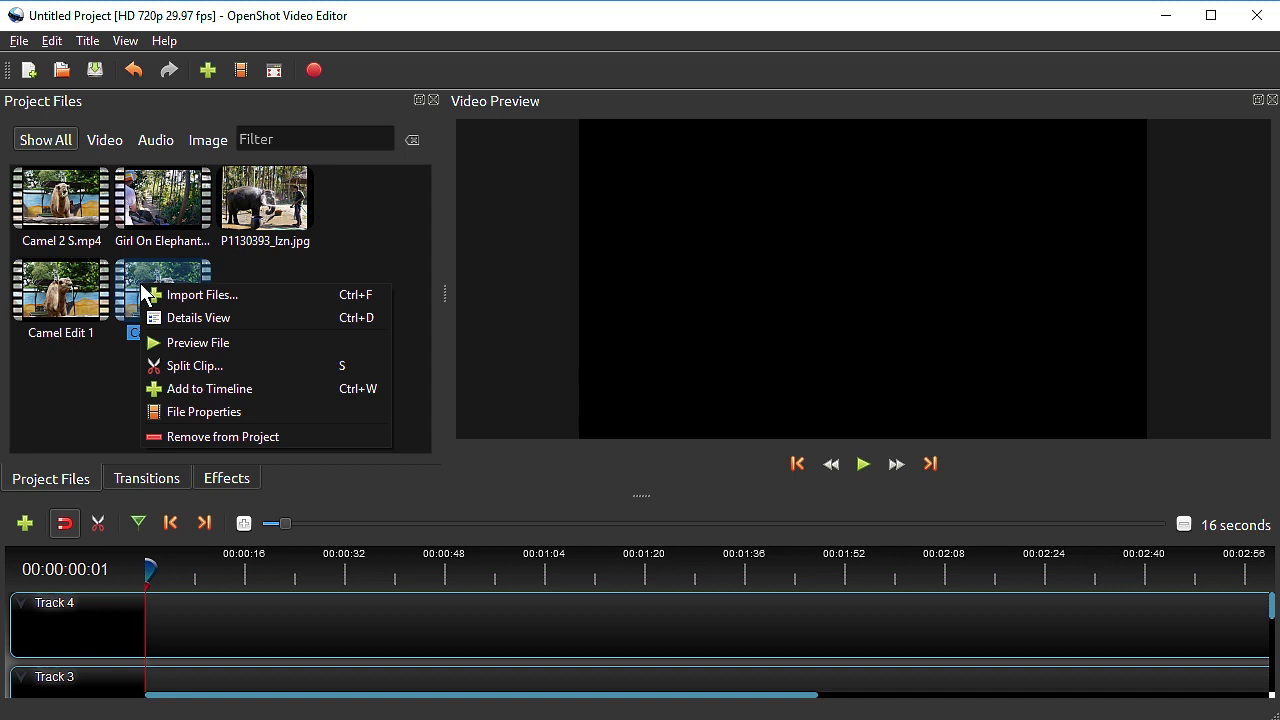
click(180, 434)
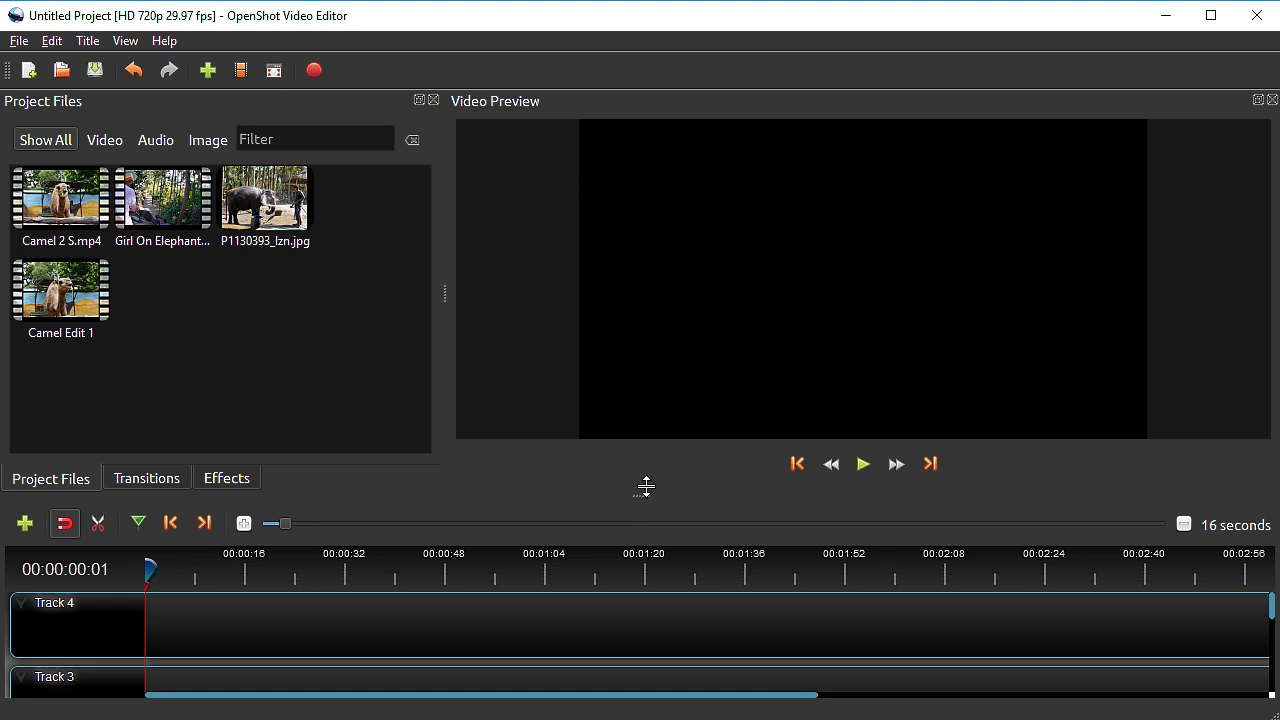
drag(644, 496, 660, 409)
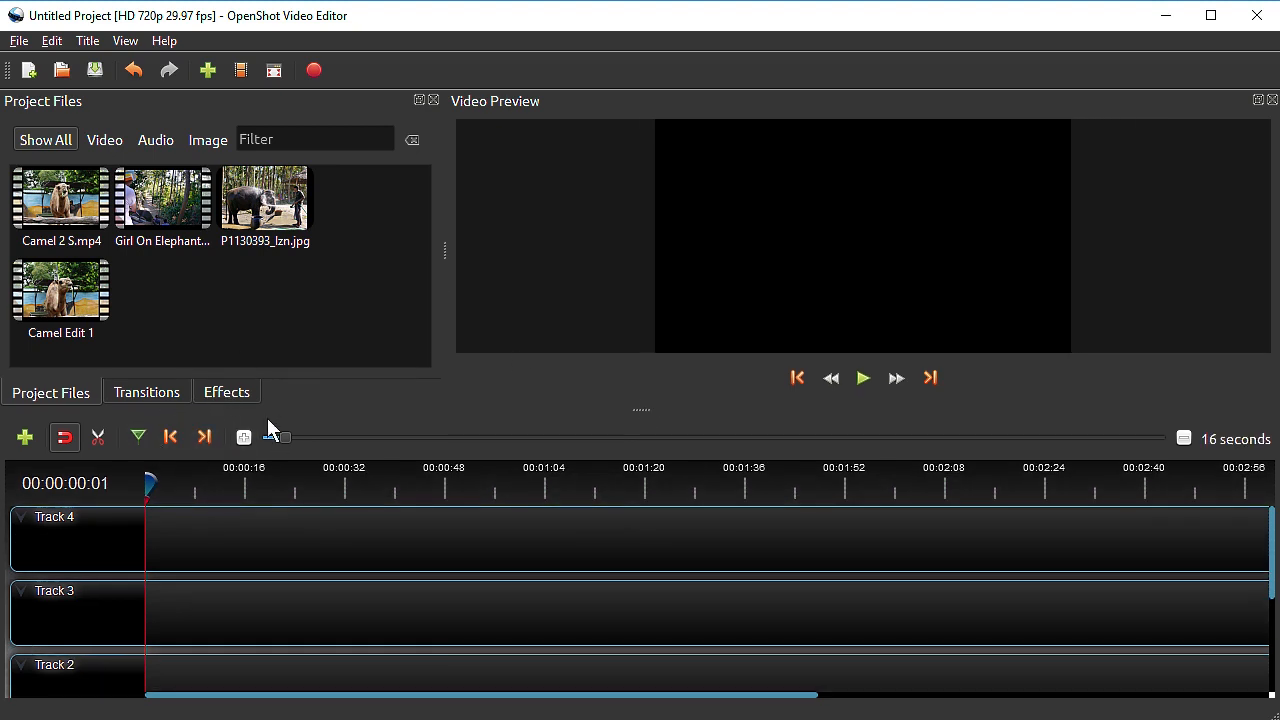
Place Camel 2 S.mp4 at the start of Track 4 and play the first few seconds in the preview
drag(57, 238, 148, 553)
mouse_move(1272, 585)
mouse_down()
mouse_move(1273, 686)
mouse_move(1278, 572)
mouse_up()
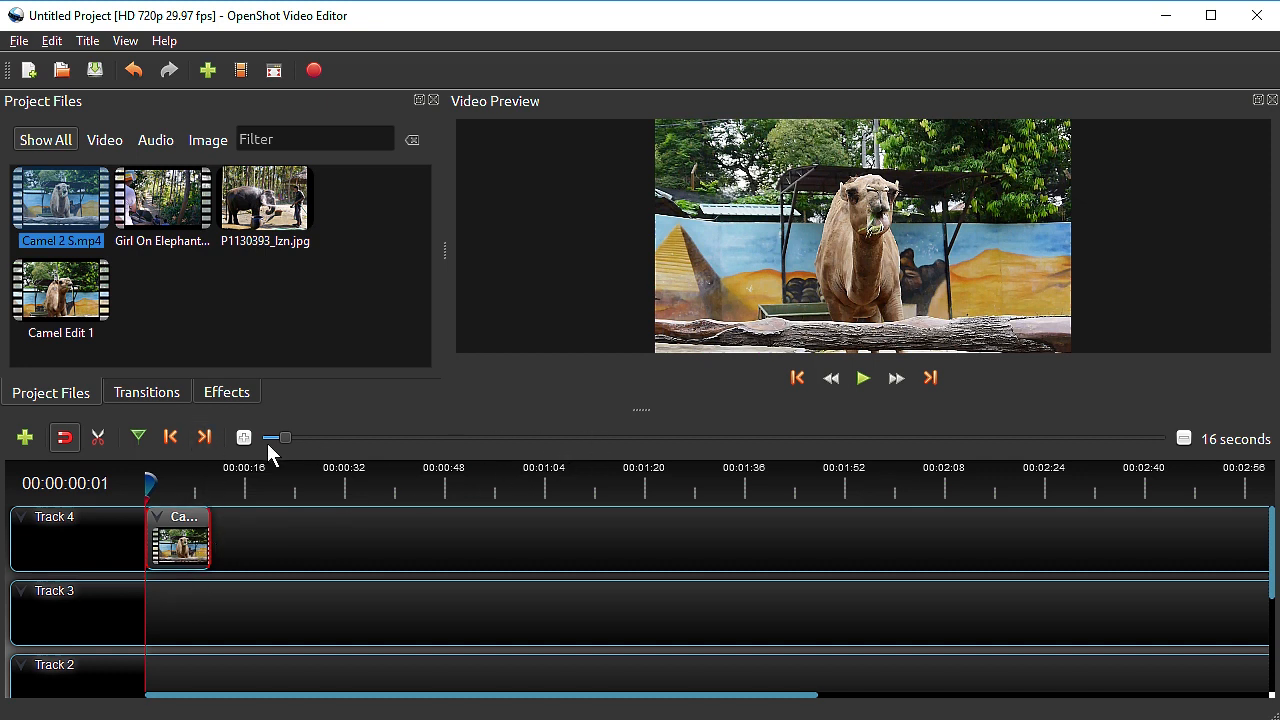
scroll(273, 437, down, 3)
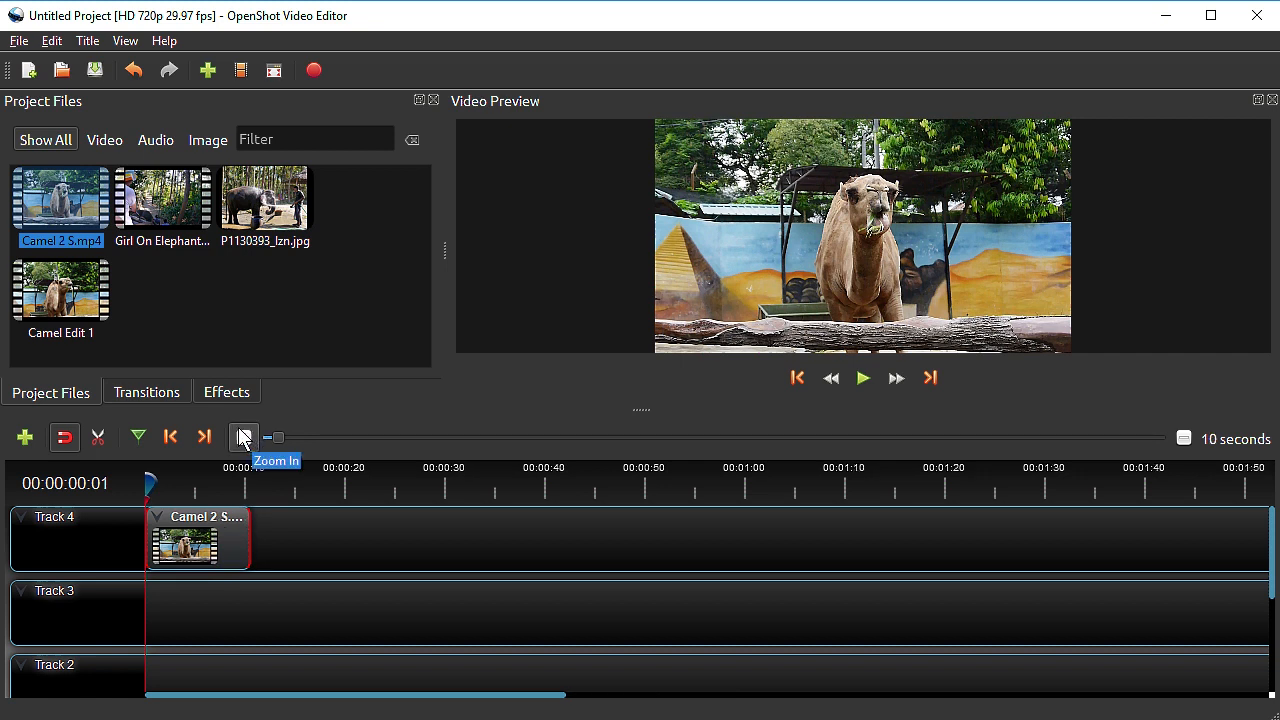
click(864, 380)
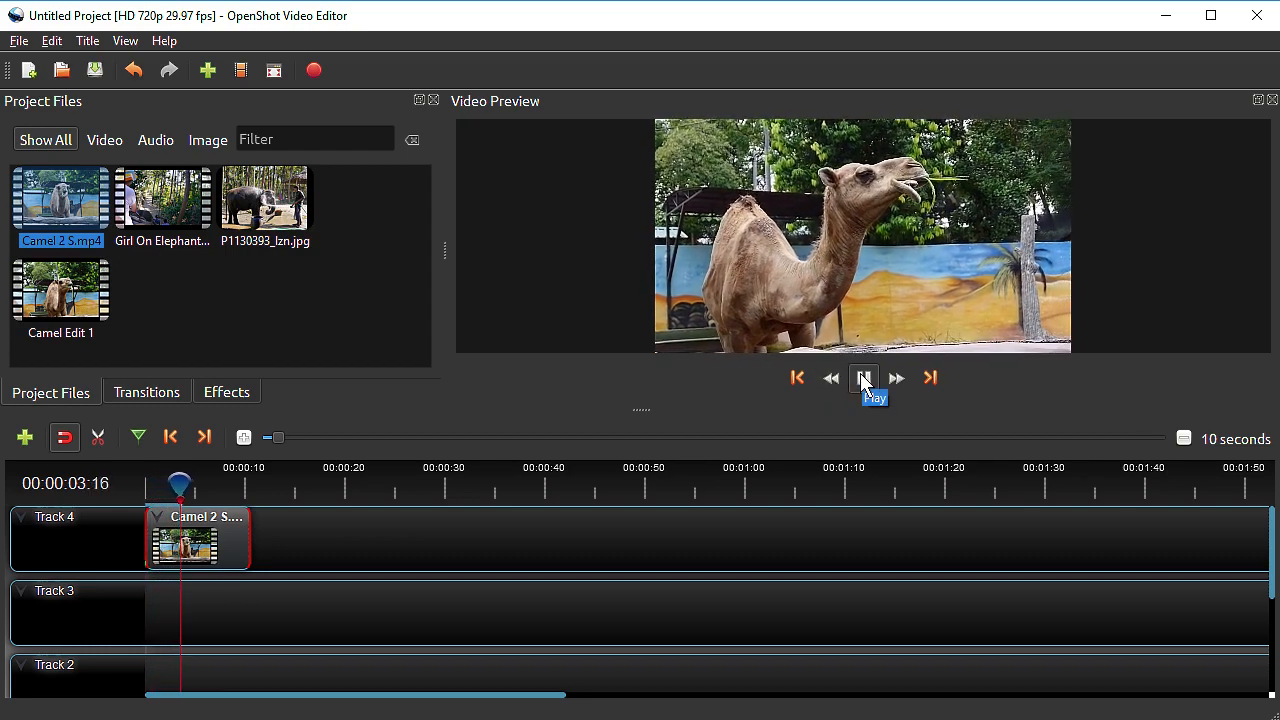
click(861, 377)
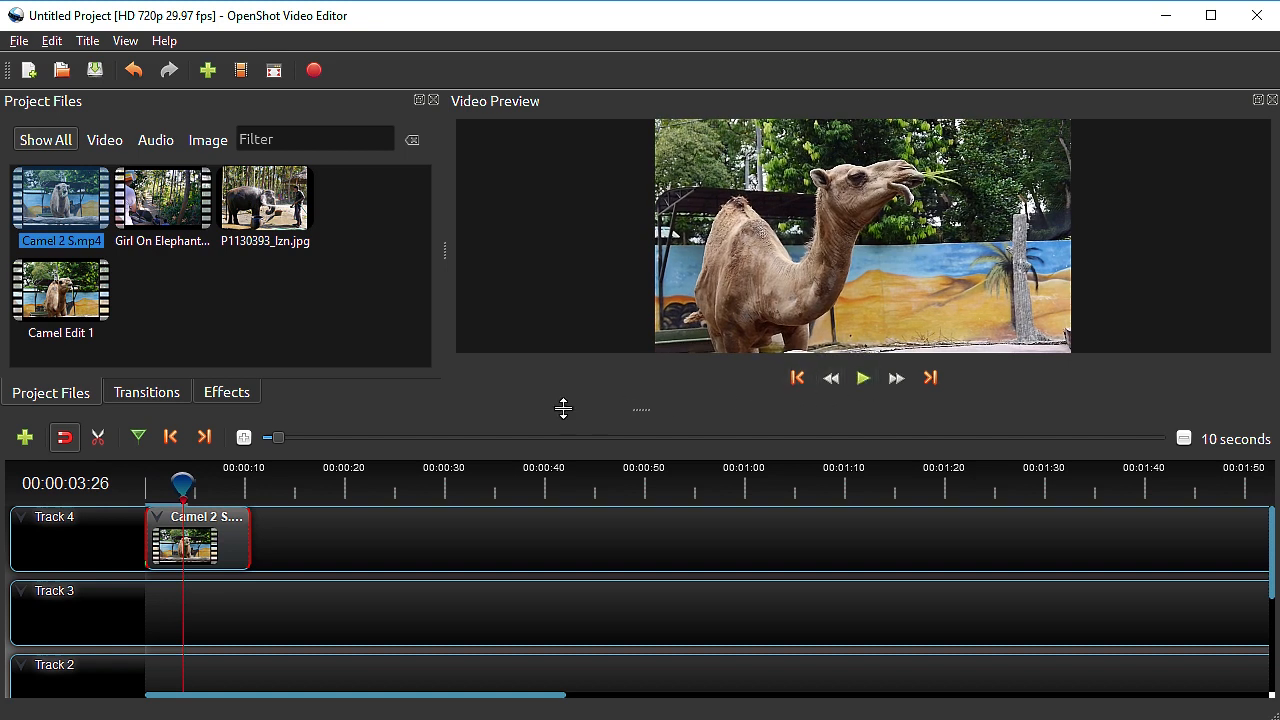
Place P1130393_lzn.jpg directly after the camel clip on Track 4 and play across the cut in the preview
click(149, 393)
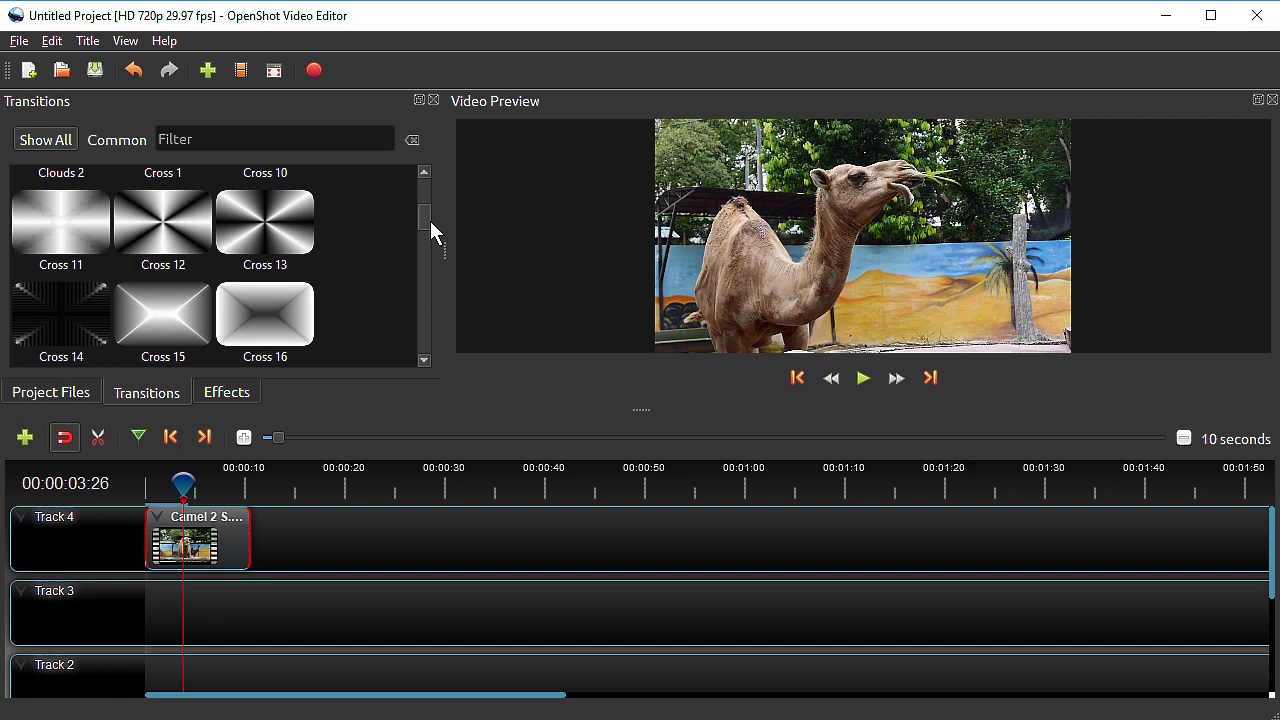
click(54, 392)
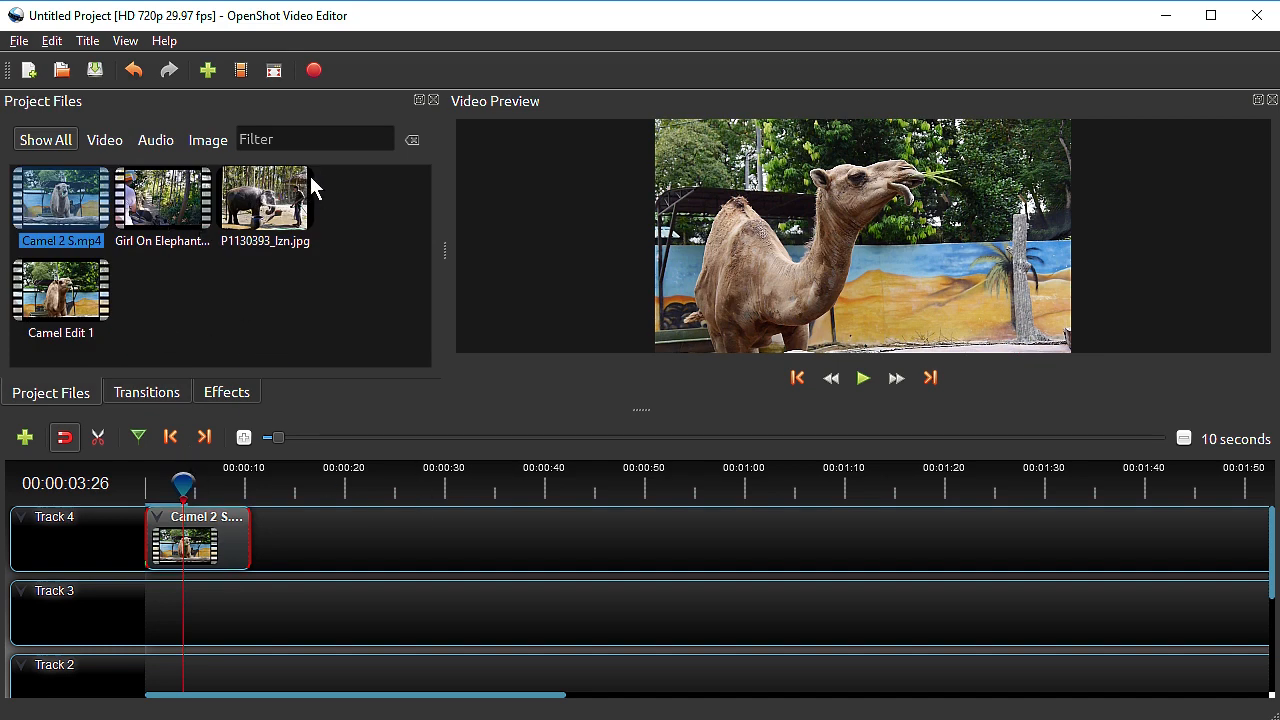
drag(268, 202, 283, 536)
click(237, 485)
click(866, 379)
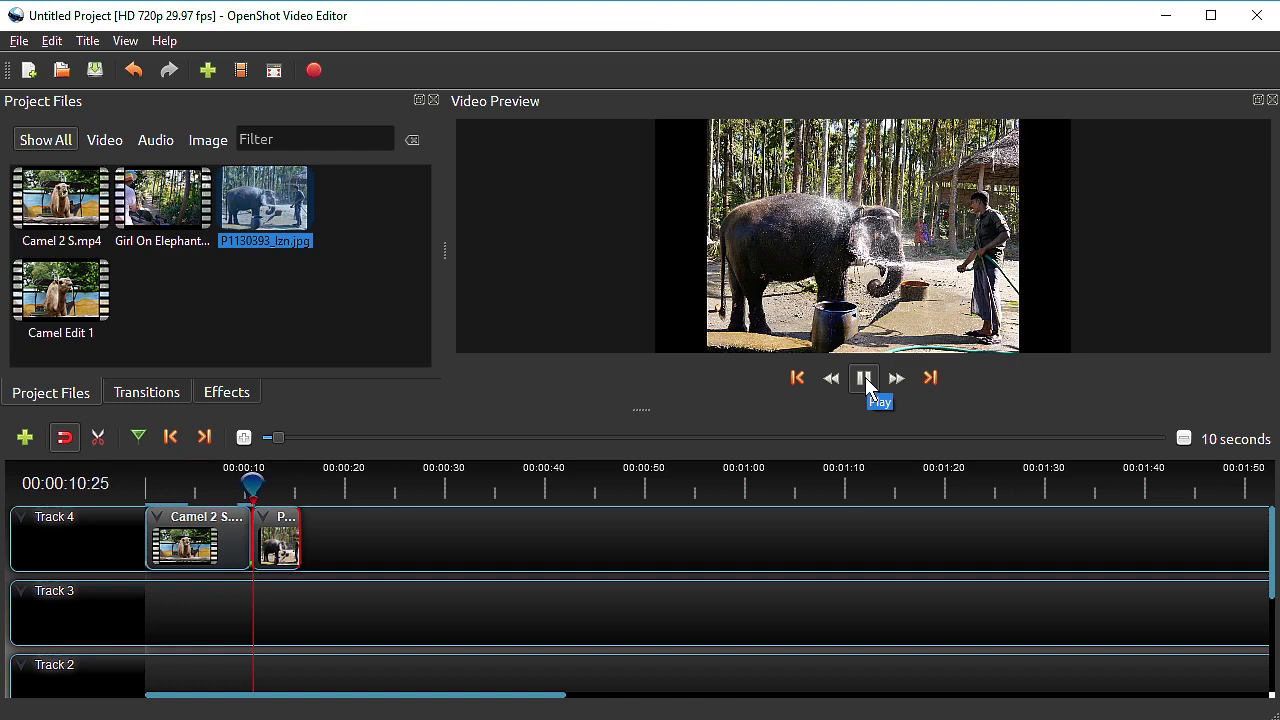
click(866, 377)
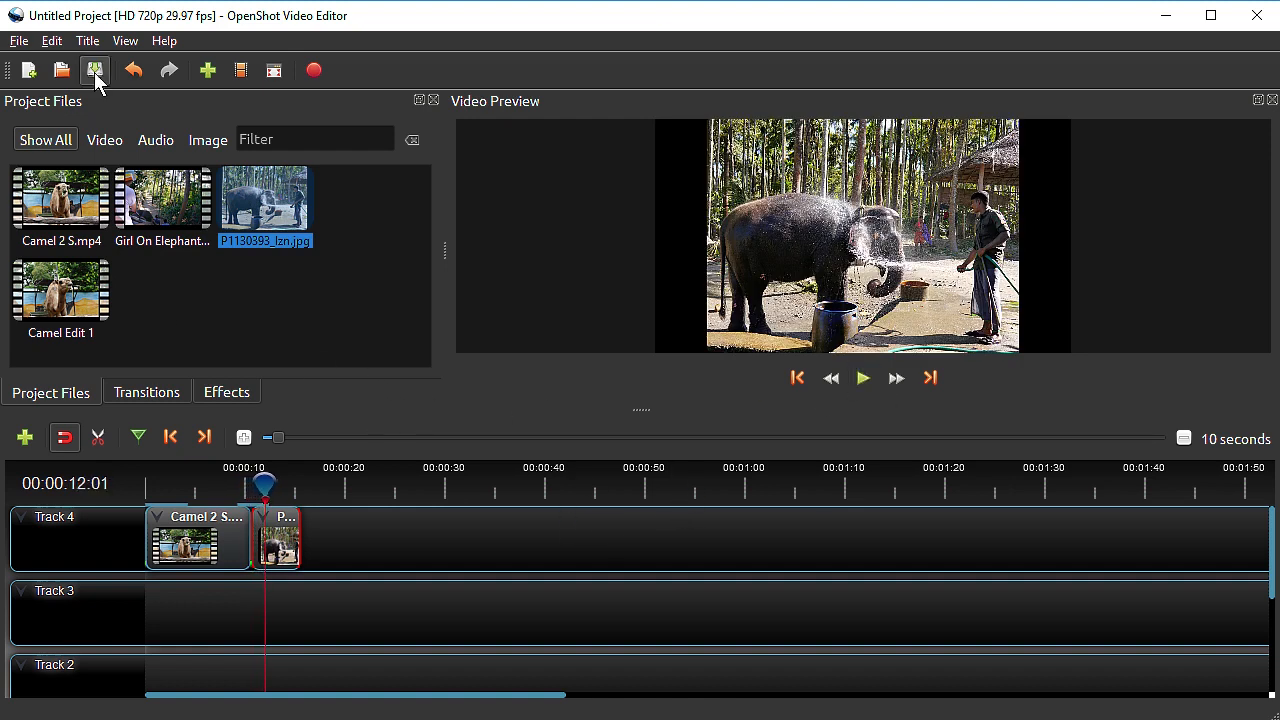
Switch the workspace to Advanced View and enlarge the timeline and properties area
click(125, 41)
mouse_move(191, 113)
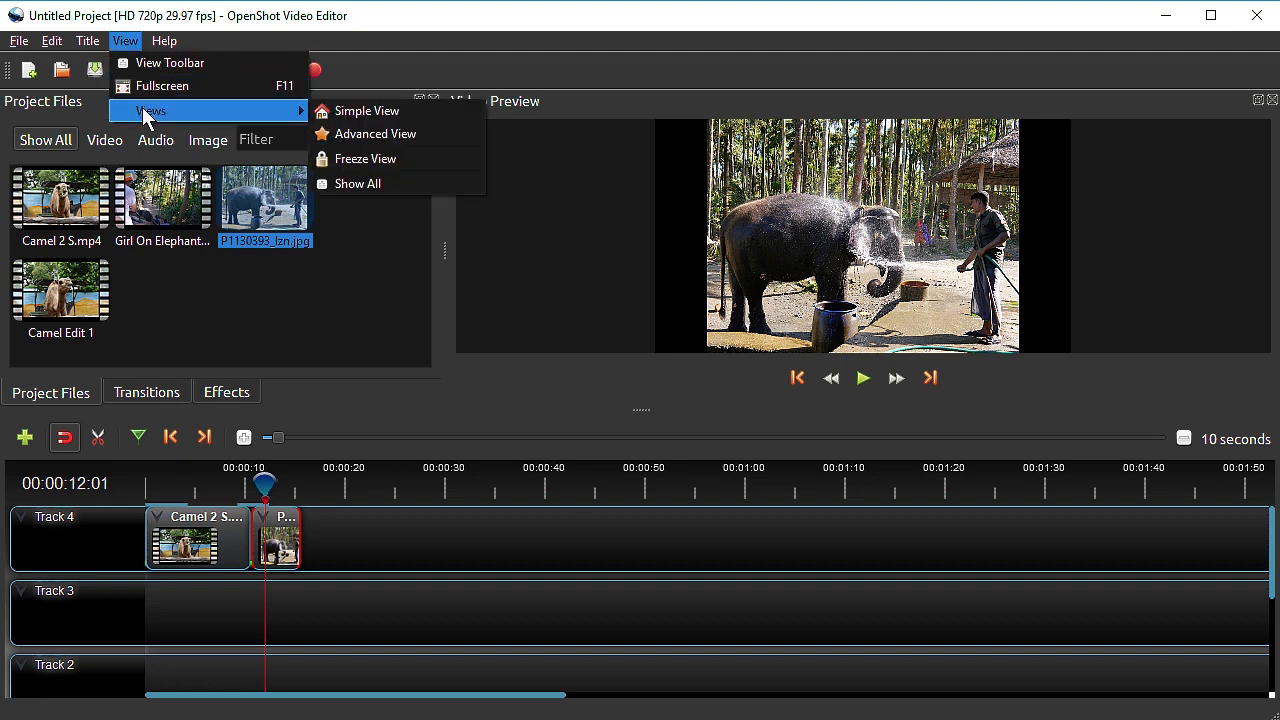
click(369, 128)
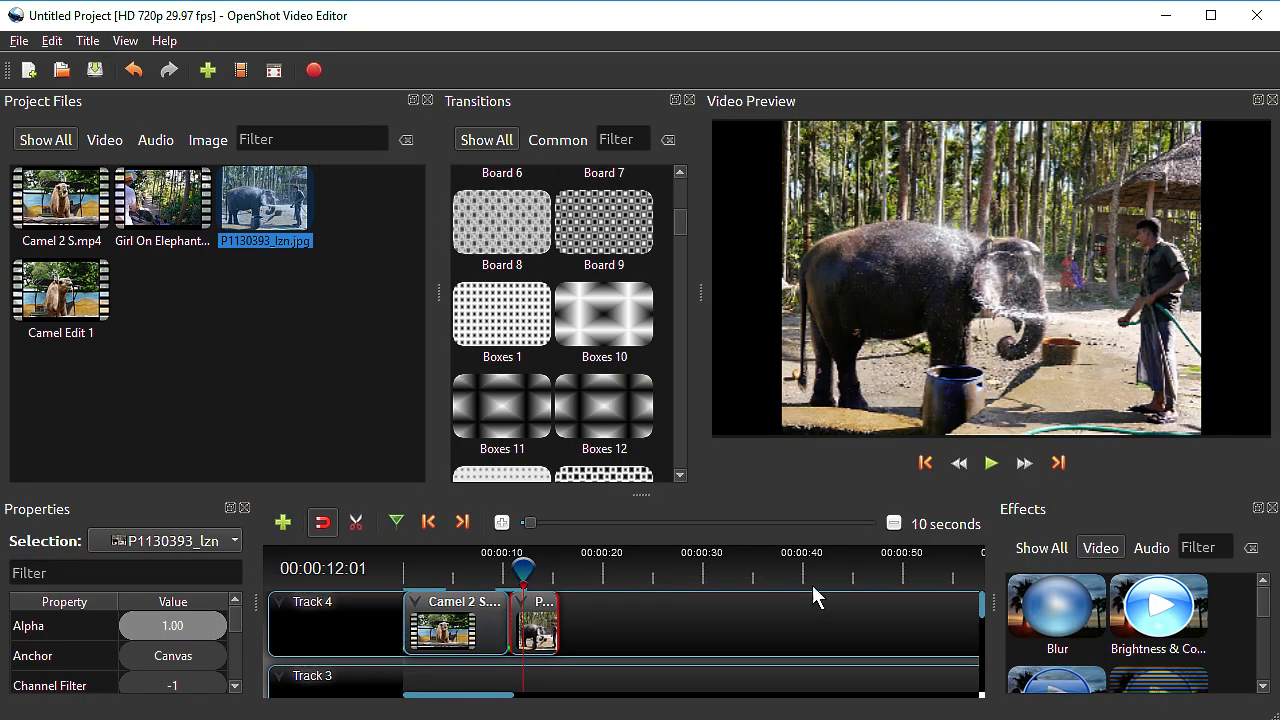
drag(648, 492, 648, 377)
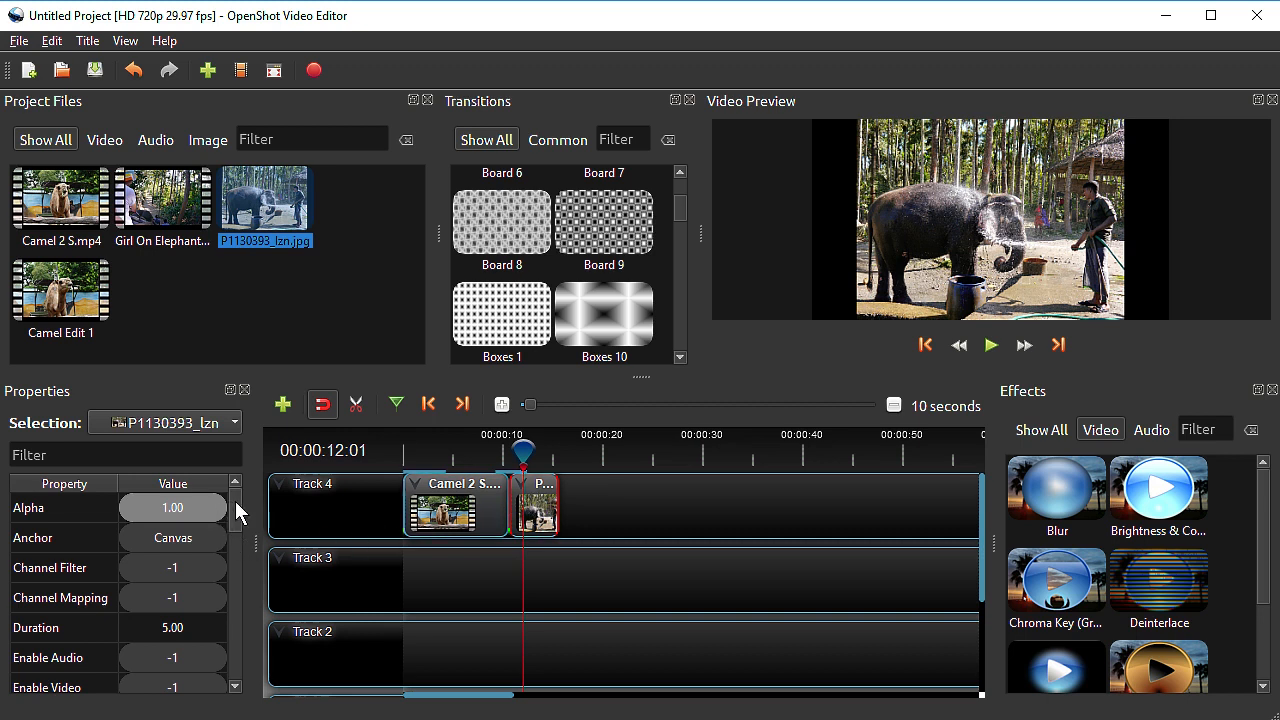
Set the Scale property of the P1130393_lzn photo clip to Crop
scroll(238, 515, down, 1)
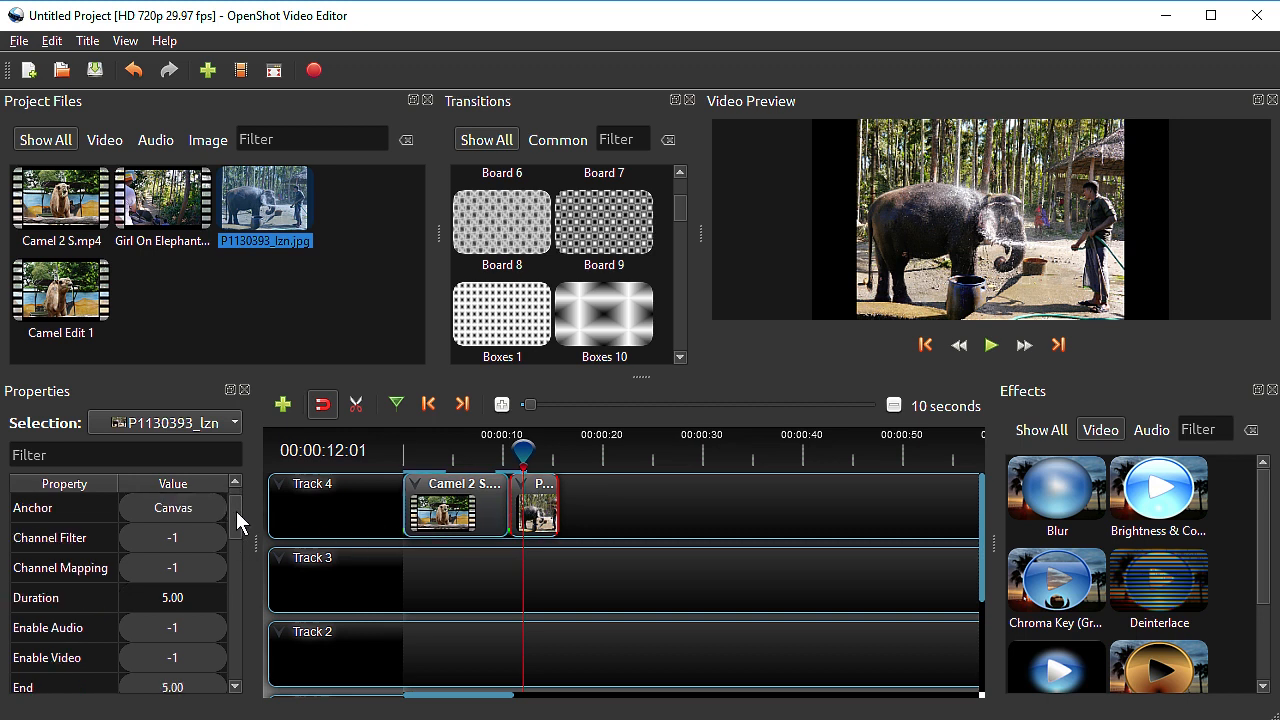
drag(236, 512, 232, 594)
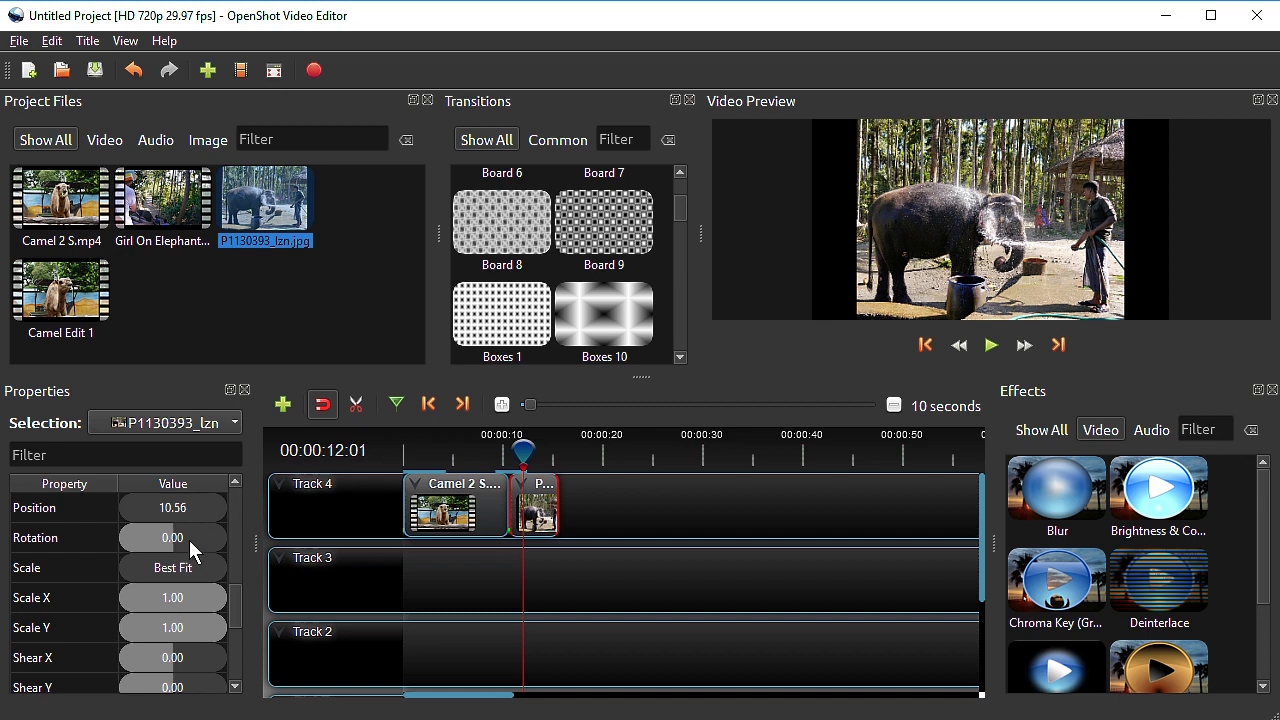
click(142, 564)
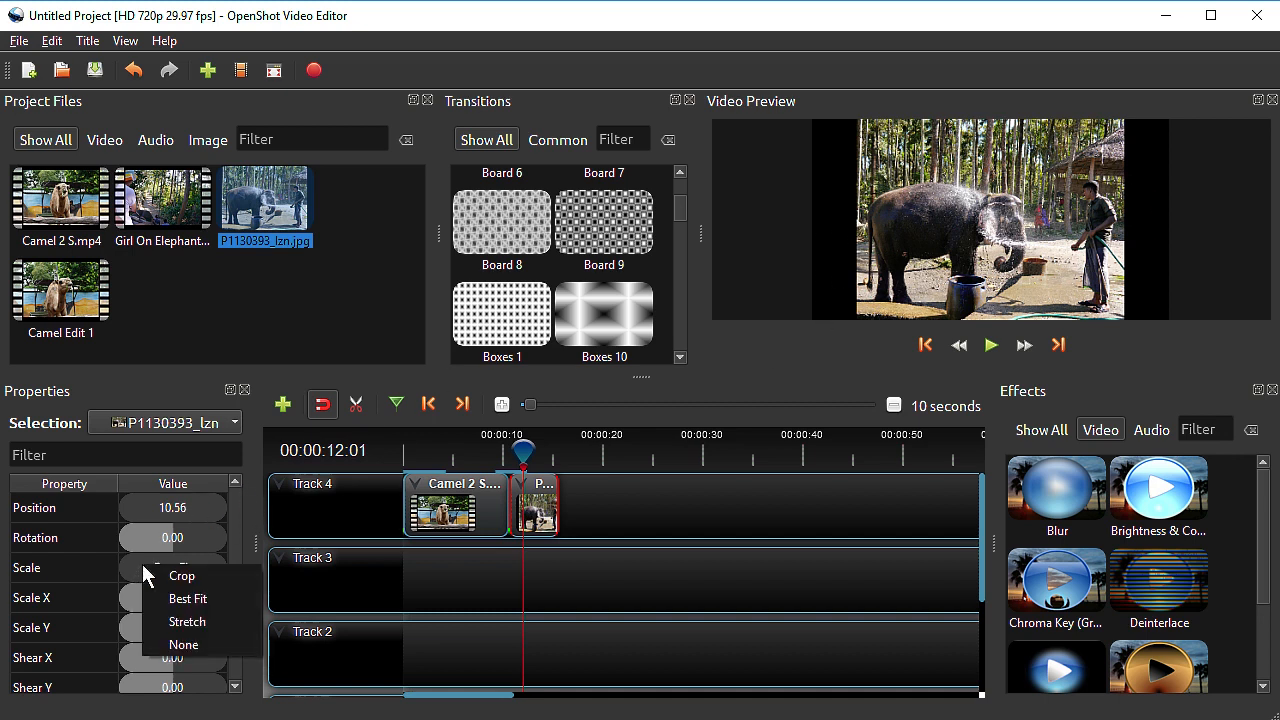
click(178, 577)
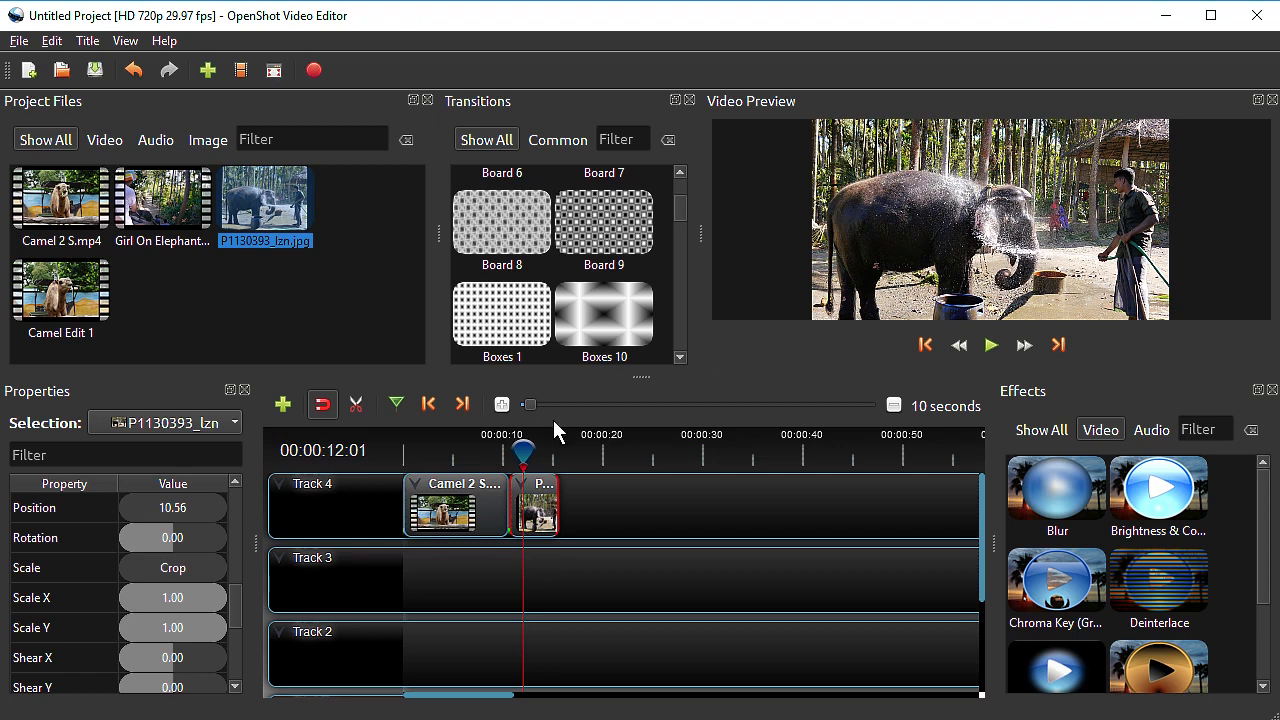
scroll(155, 530, up, 1)
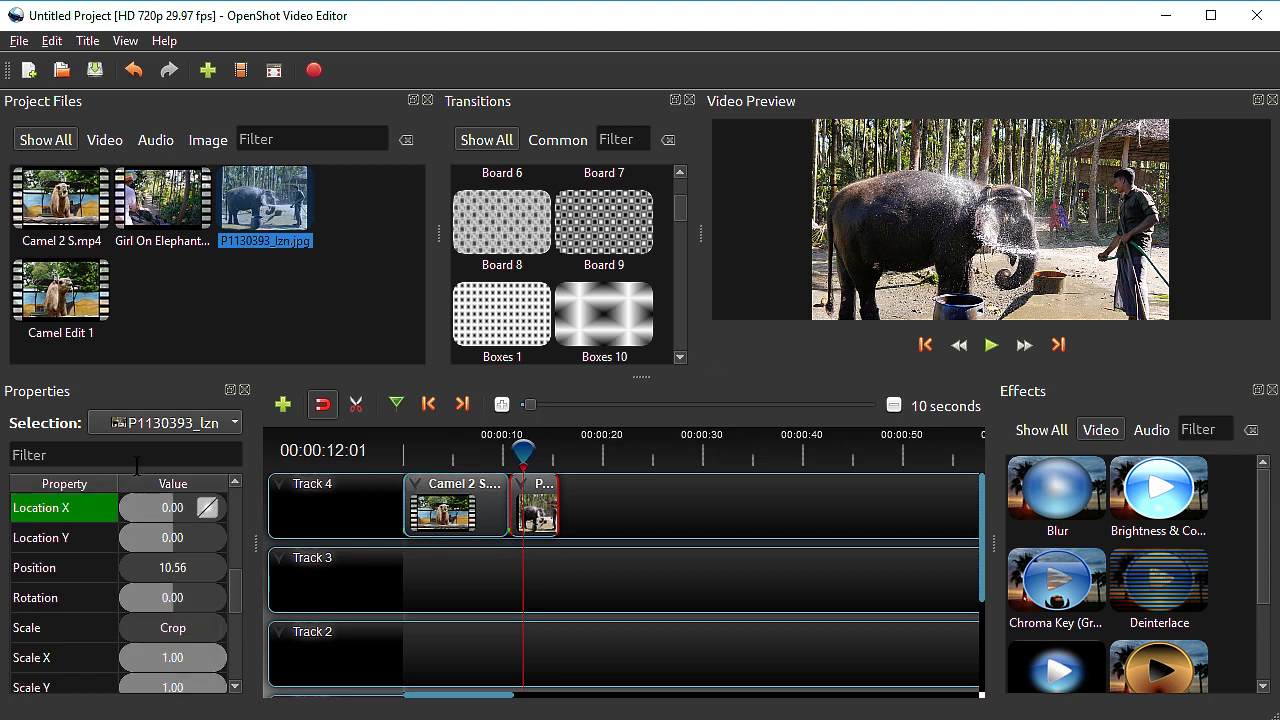
drag(233, 586, 231, 611)
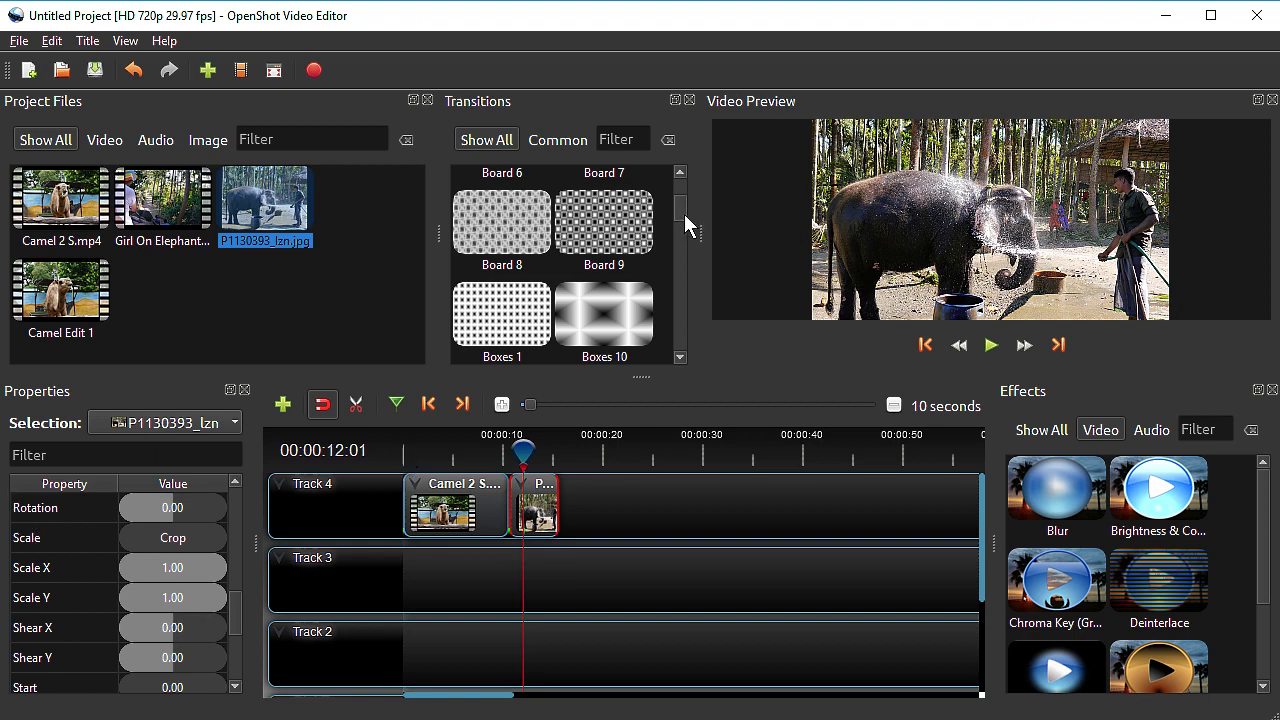
Place the Barr ripple 9 transition on Track 4 at about 7 seconds, spanning the cut between the camel clip and the photo
drag(684, 214, 683, 197)
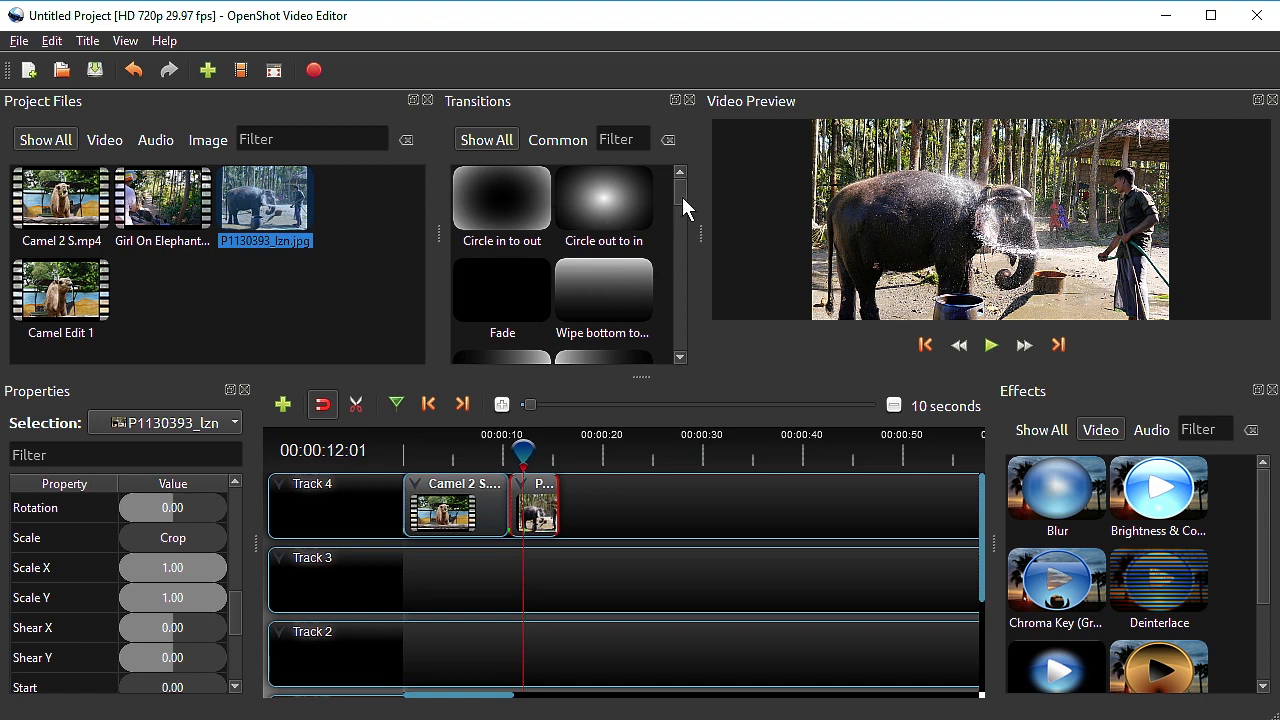
drag(679, 187, 679, 194)
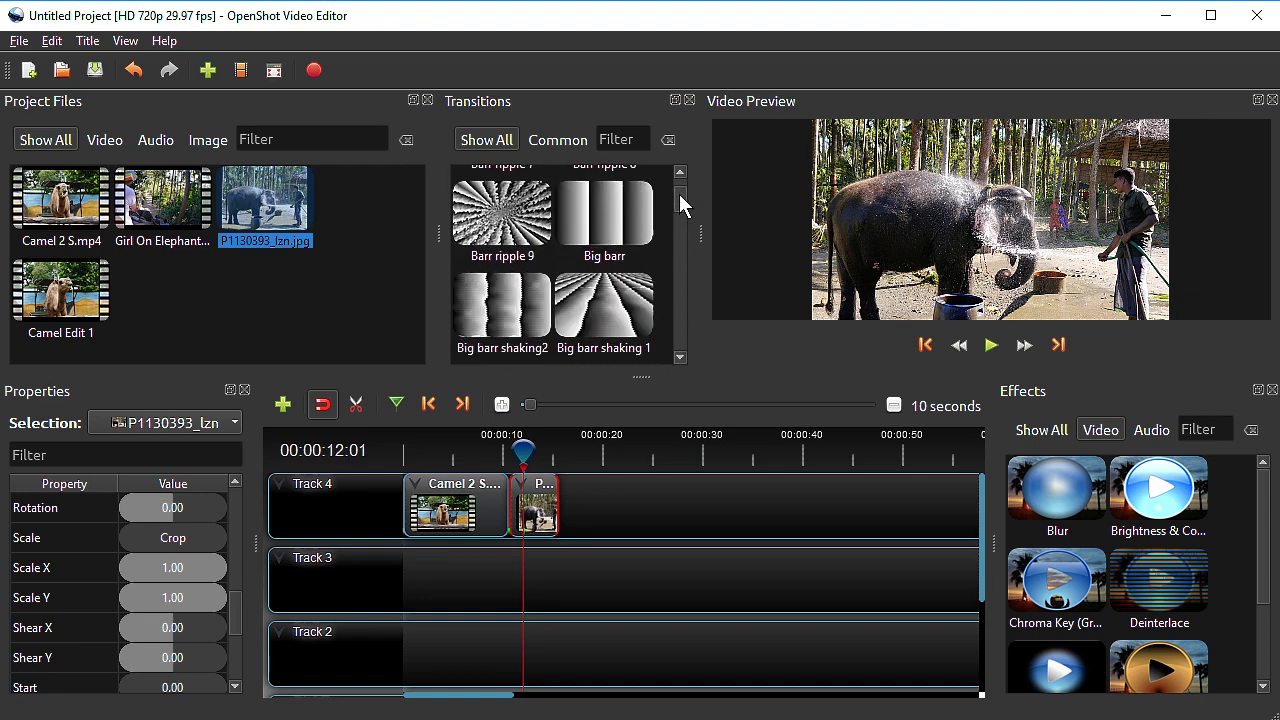
click(475, 458)
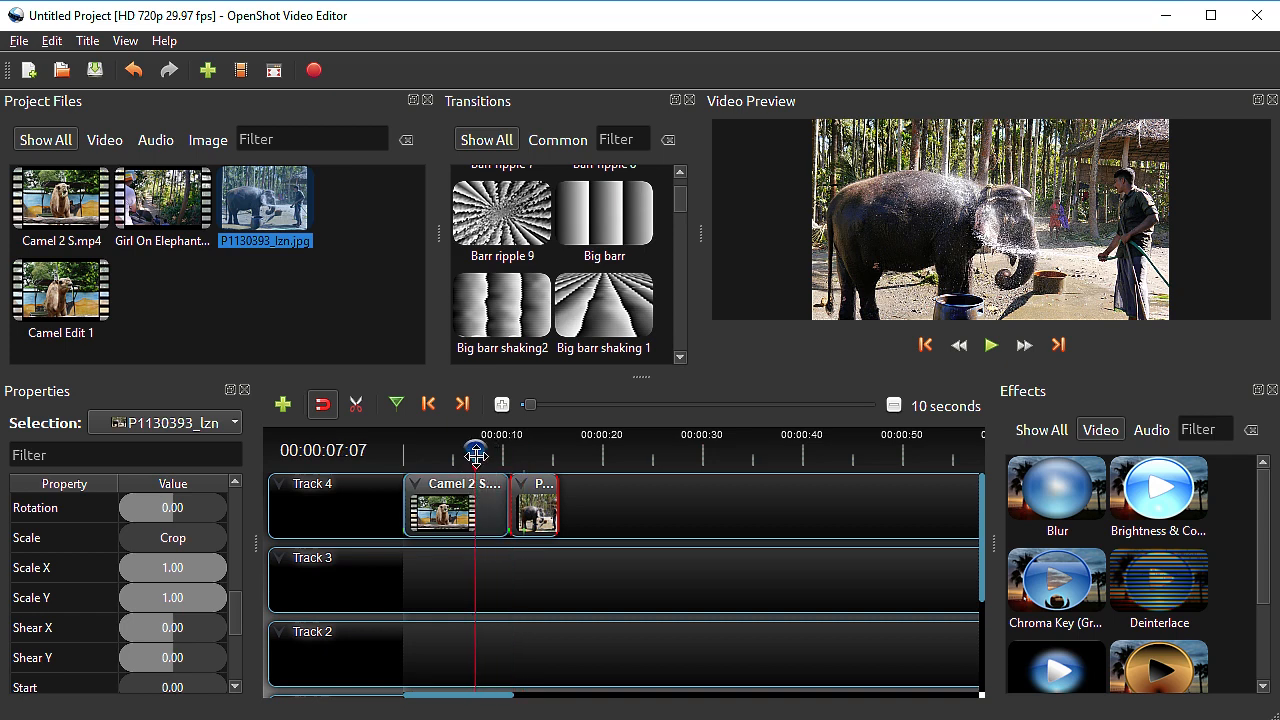
drag(508, 222, 476, 502)
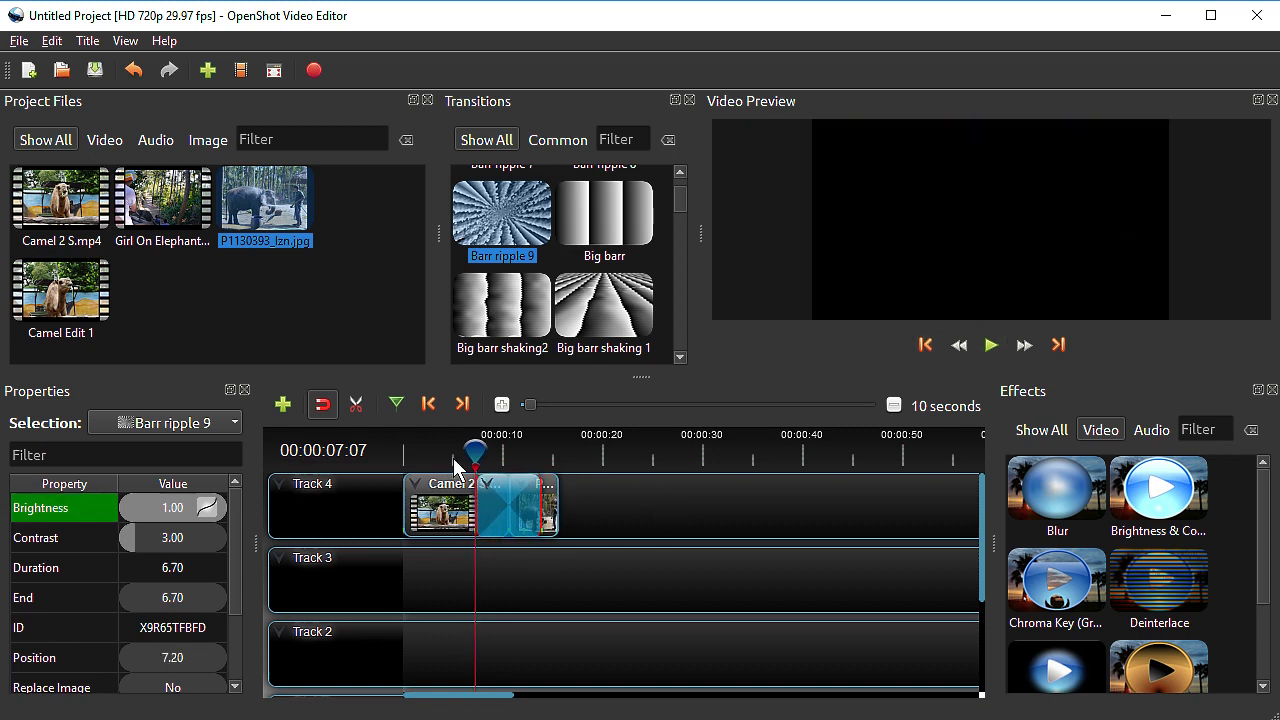
Play the Barr ripple 9 transition in the preview from about 5 seconds through the end of the photo
click(454, 460)
click(991, 346)
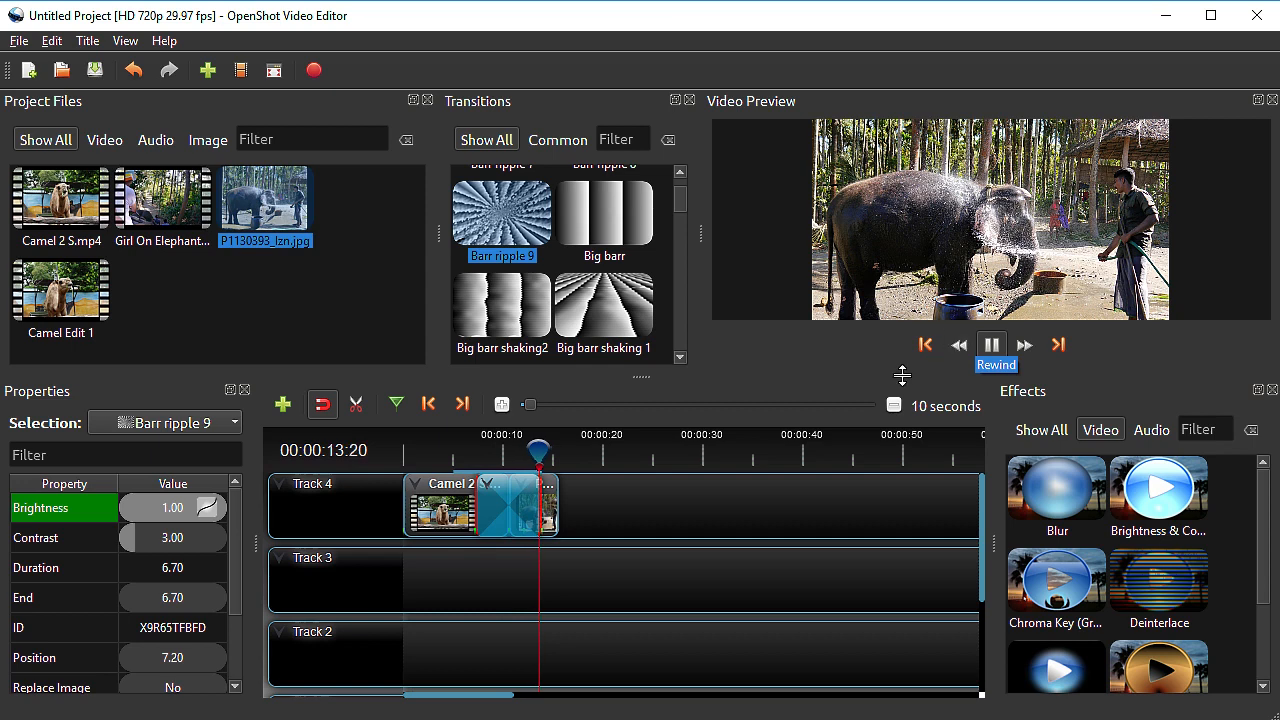
click(999, 345)
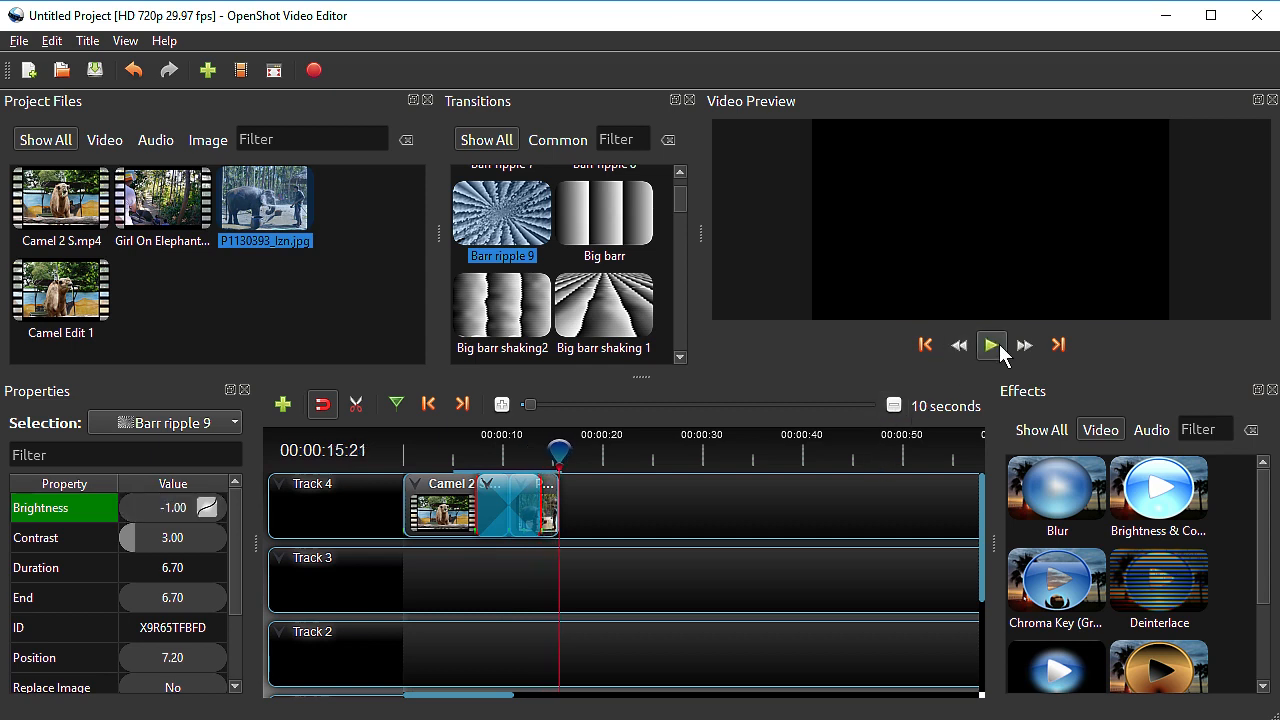
Browse other available transitions and remove the Barr ripple 9 transition from Track 4
drag(681, 203, 681, 212)
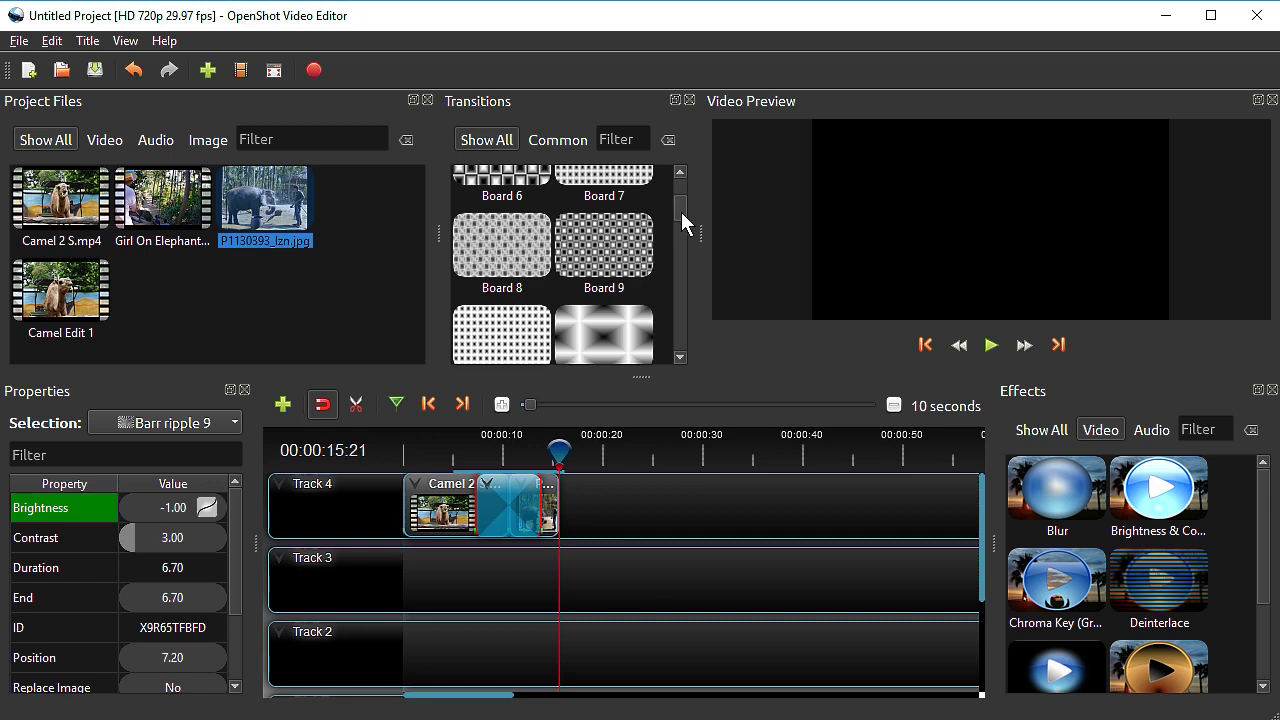
drag(677, 206, 678, 187)
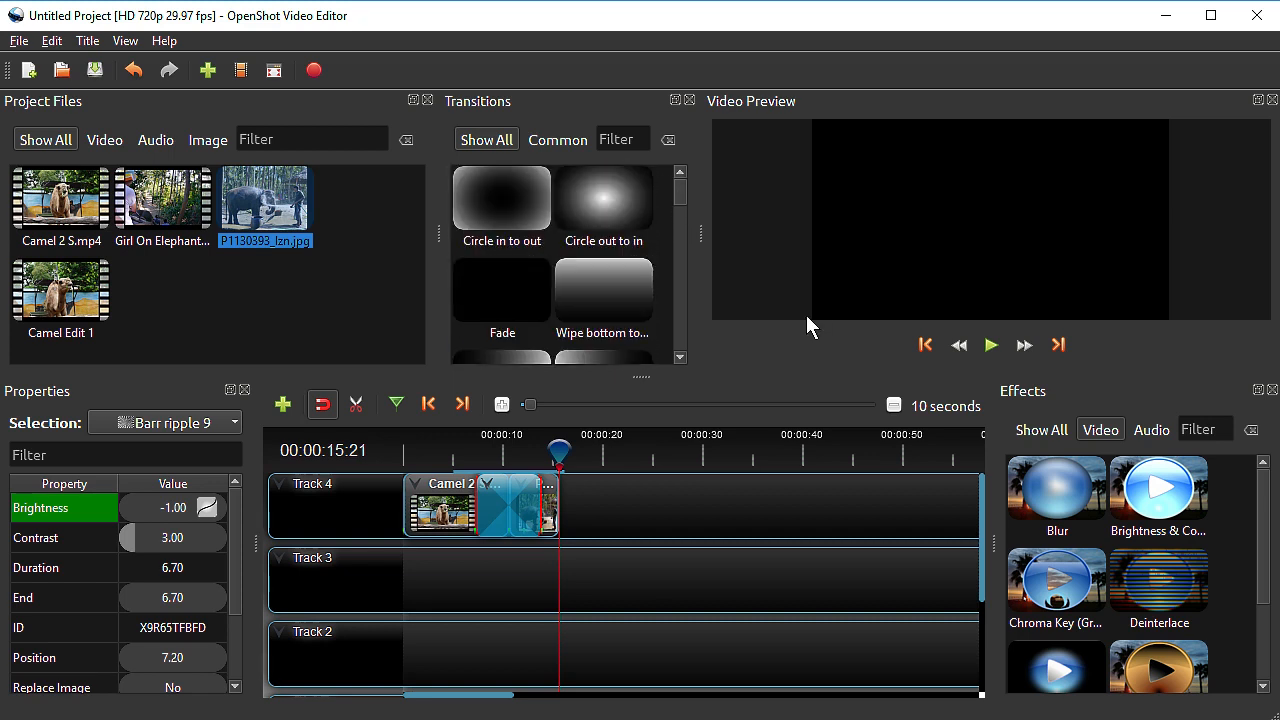
right_click(505, 491)
click(548, 572)
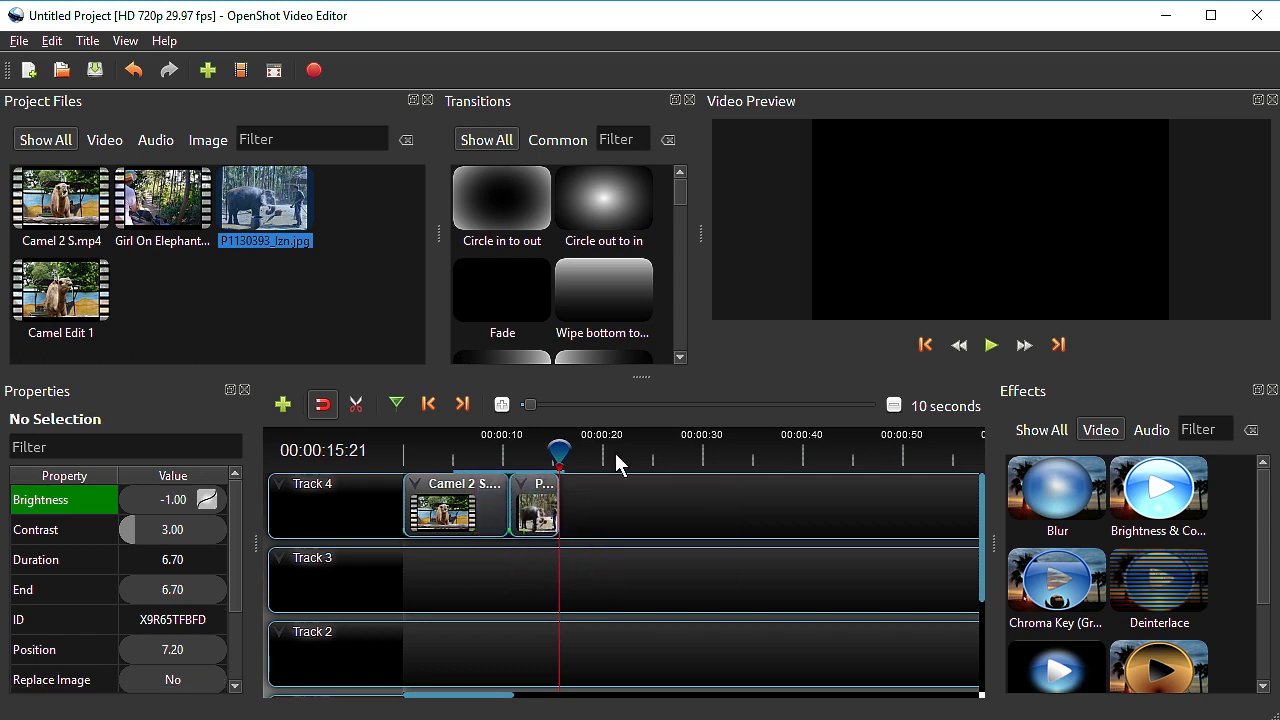
Examine the Animate options of the photo and camel clips, and play across their cut in the preview
click(450, 452)
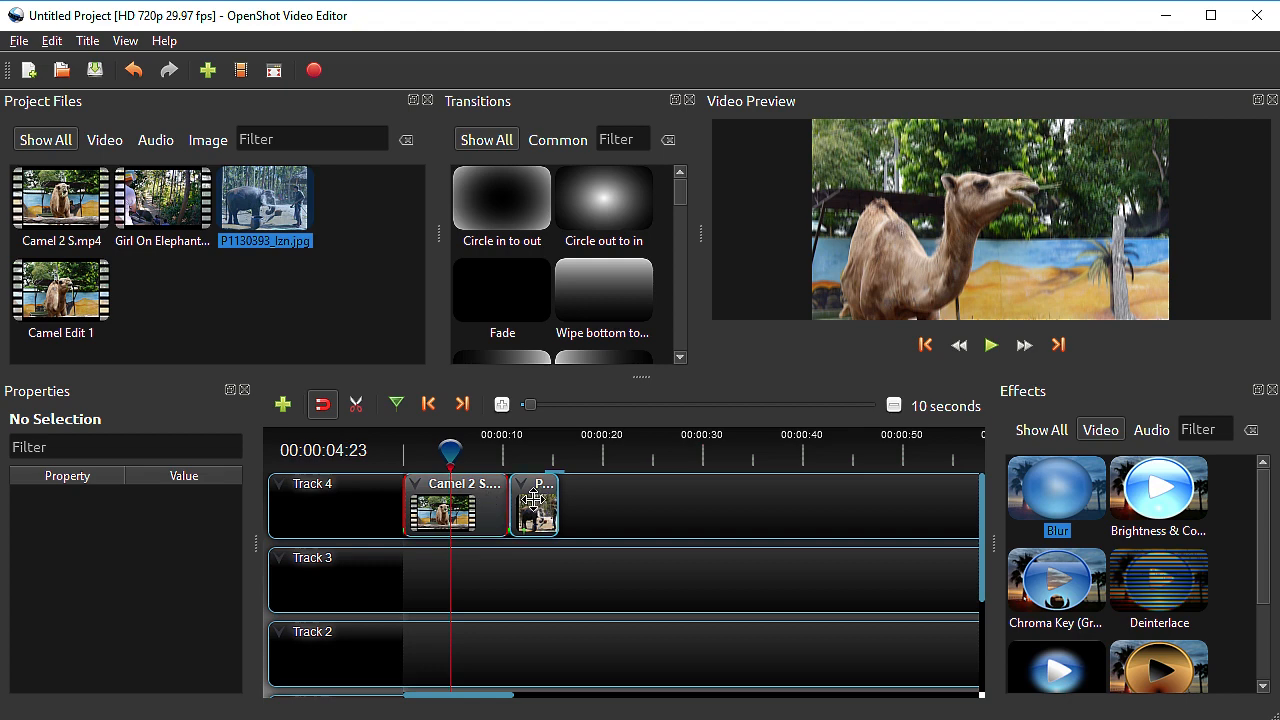
right_click(528, 508)
click(528, 508)
right_click(527, 509)
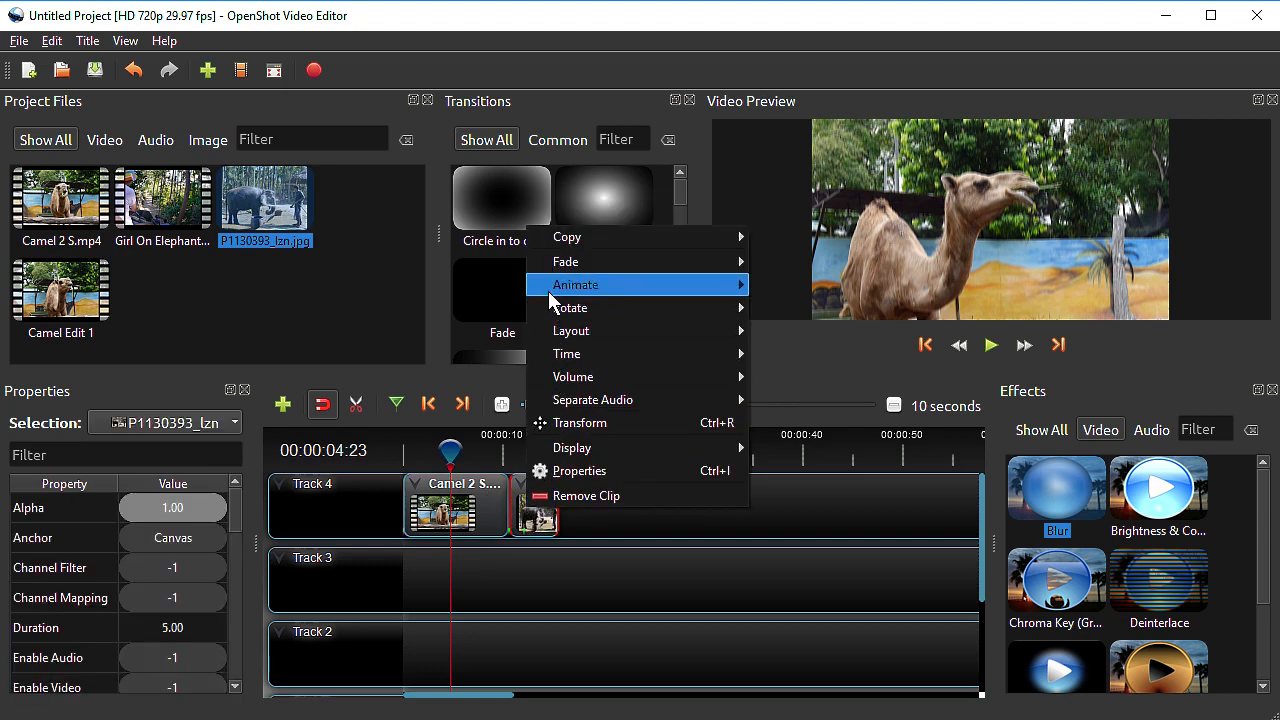
mouse_move(549, 290)
click(460, 500)
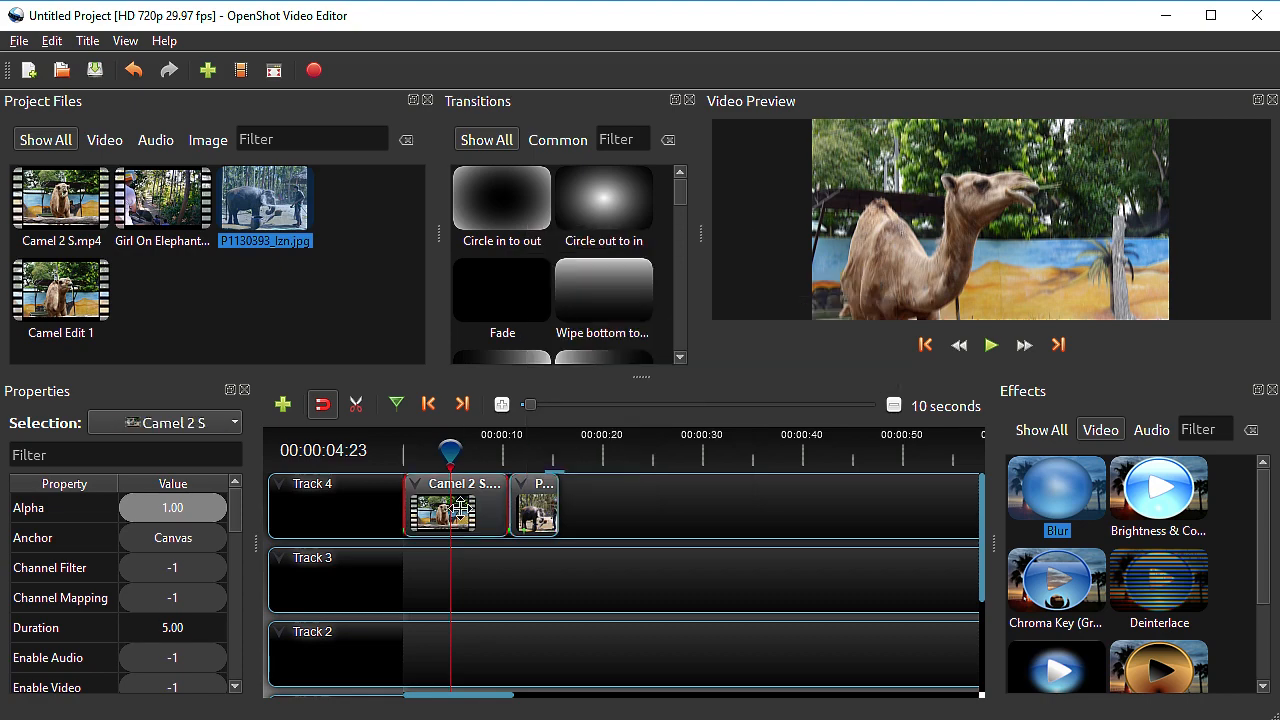
right_click(463, 503)
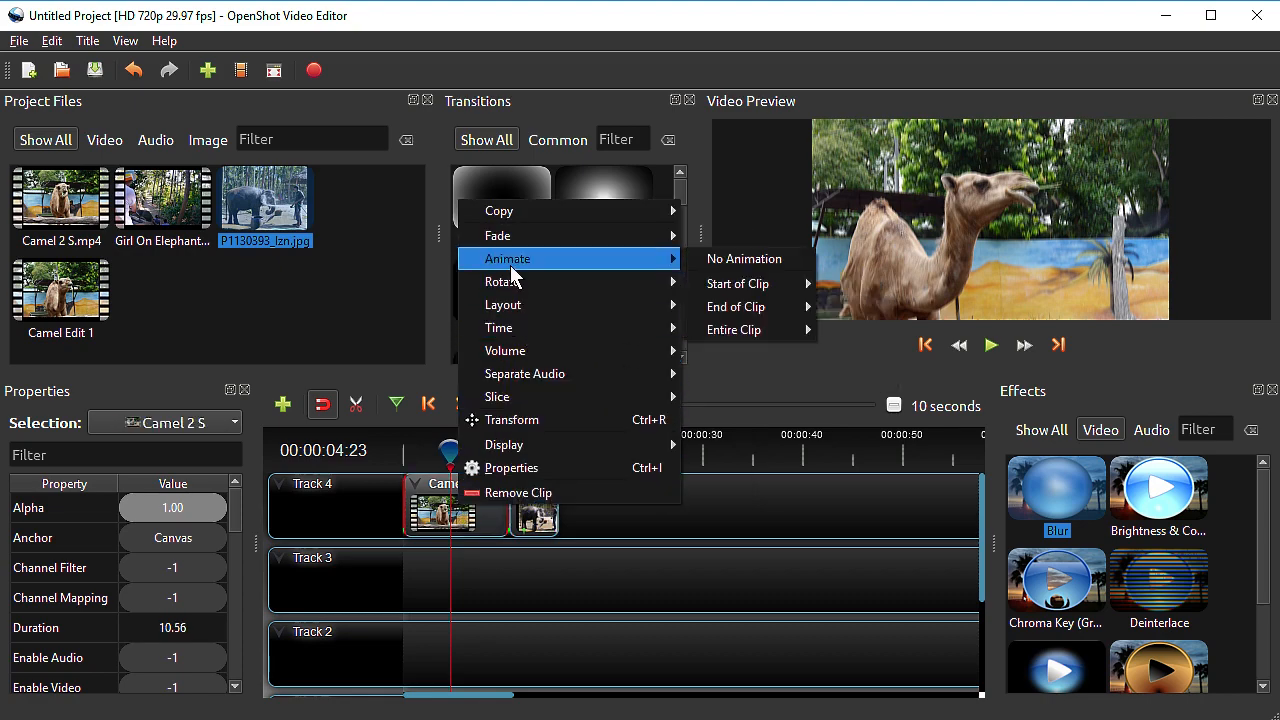
click(991, 346)
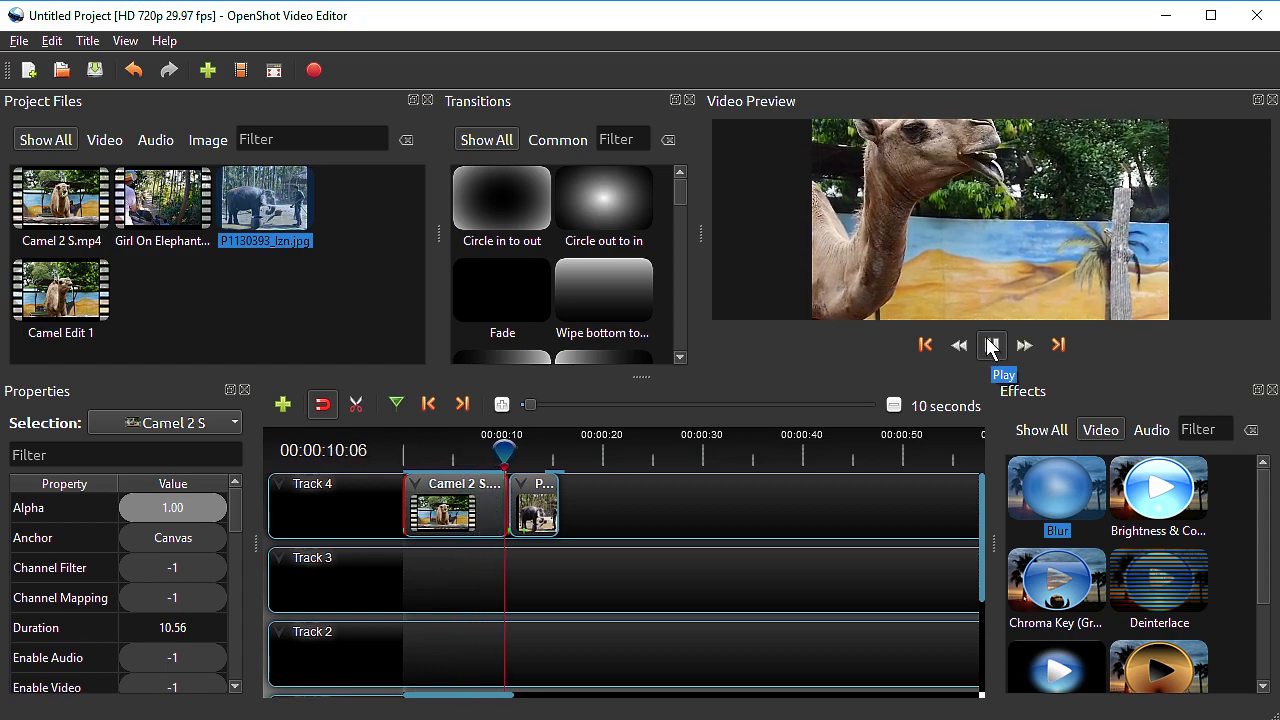
click(991, 346)
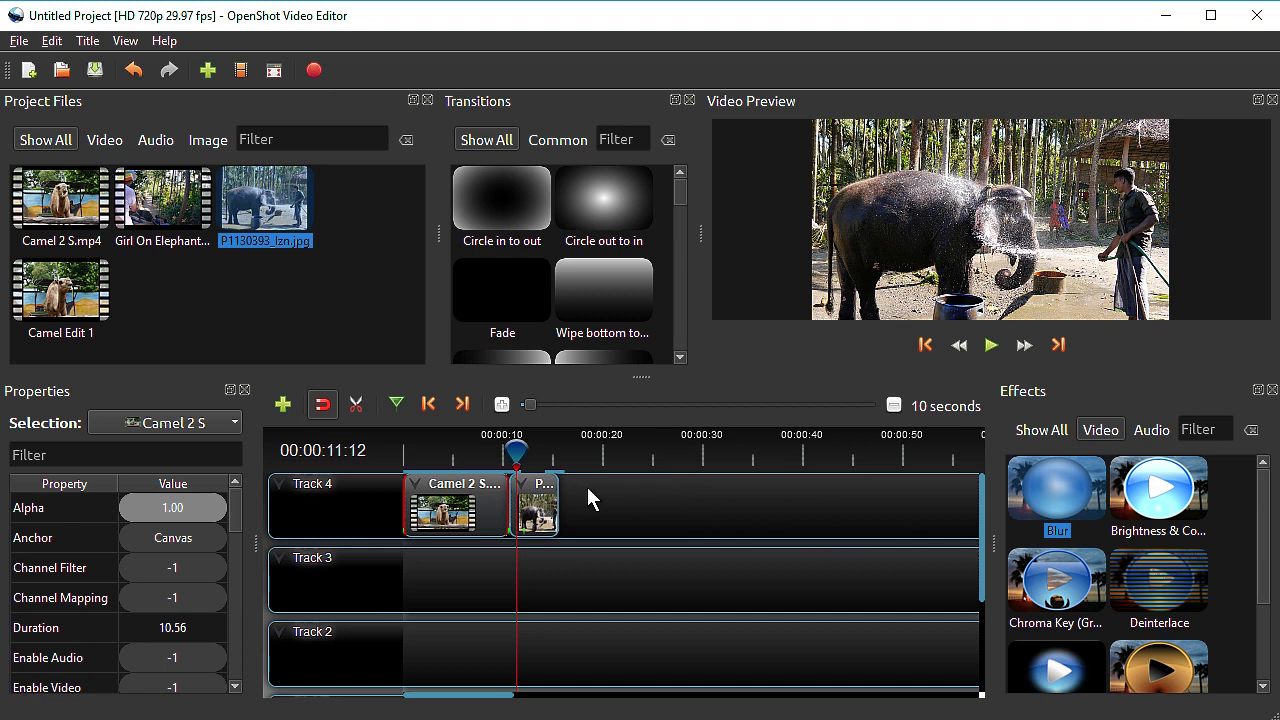
Display the Camel 2 S clip on Track 4 as an audio waveform
right_click(446, 514)
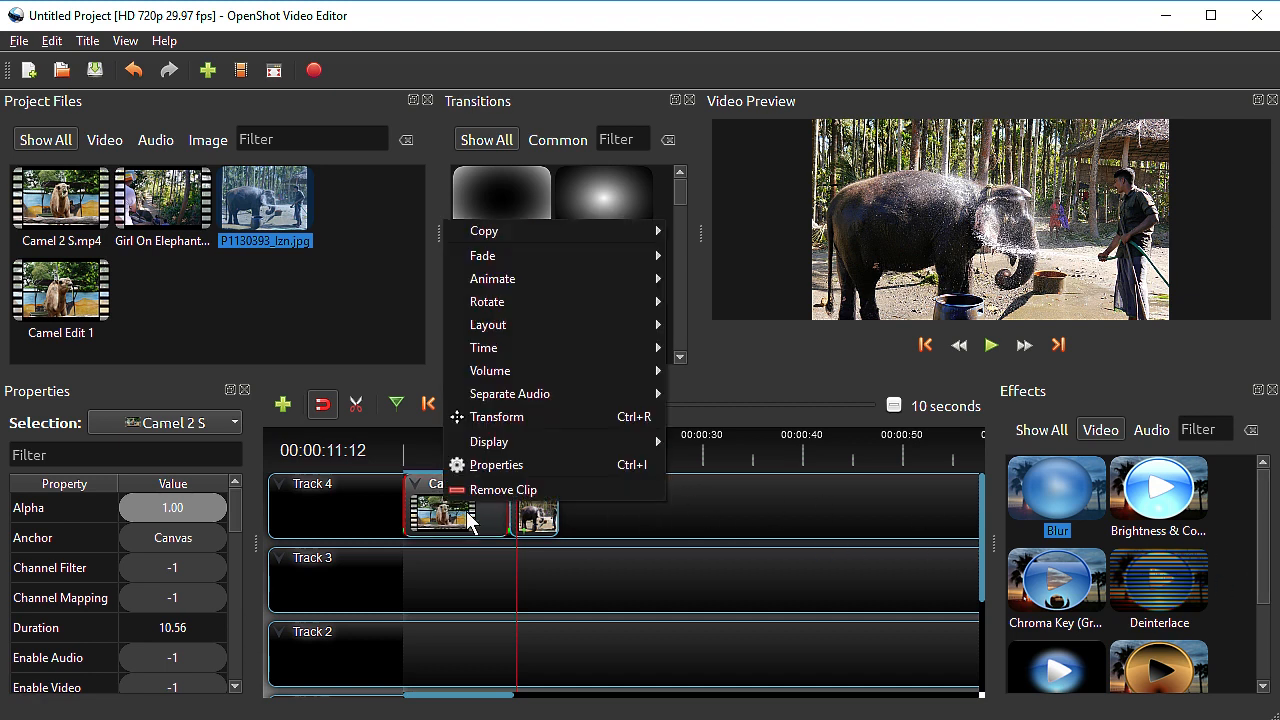
mouse_move(471, 441)
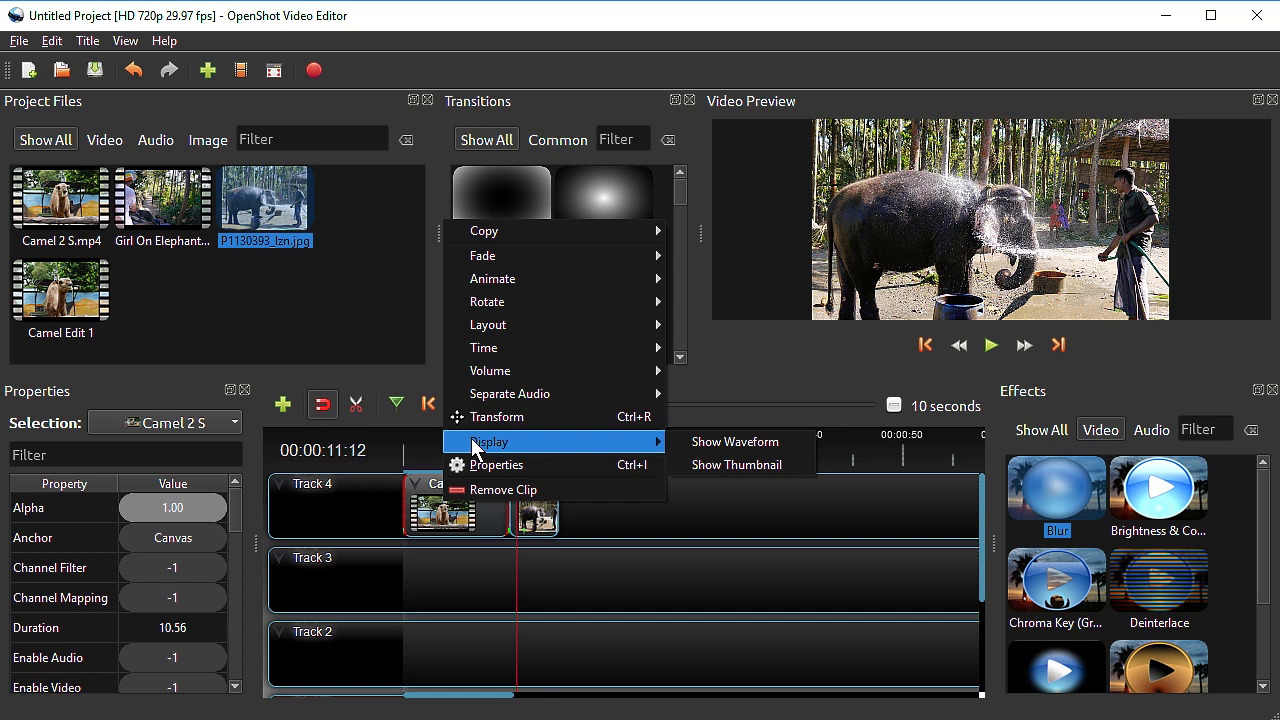
click(754, 447)
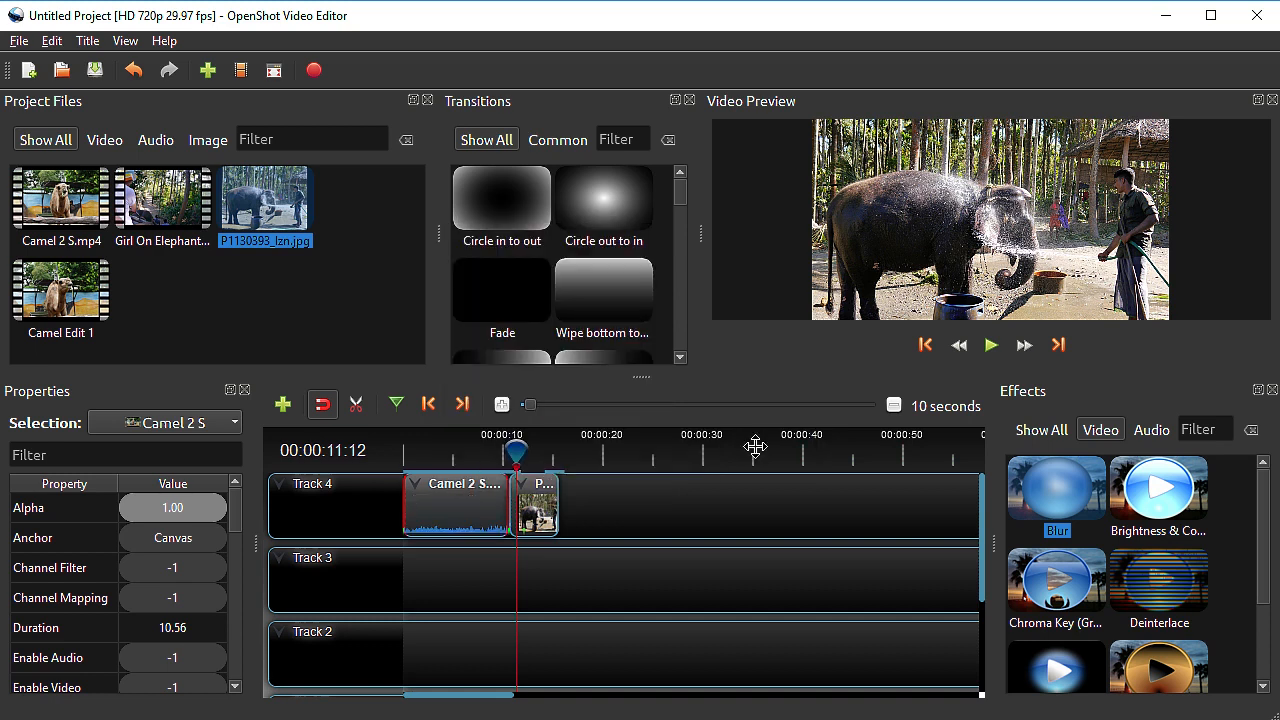
Review the Fade and Layout options of the Camel 2 S clip and separate its audio into a single clip with all channels
right_click(445, 507)
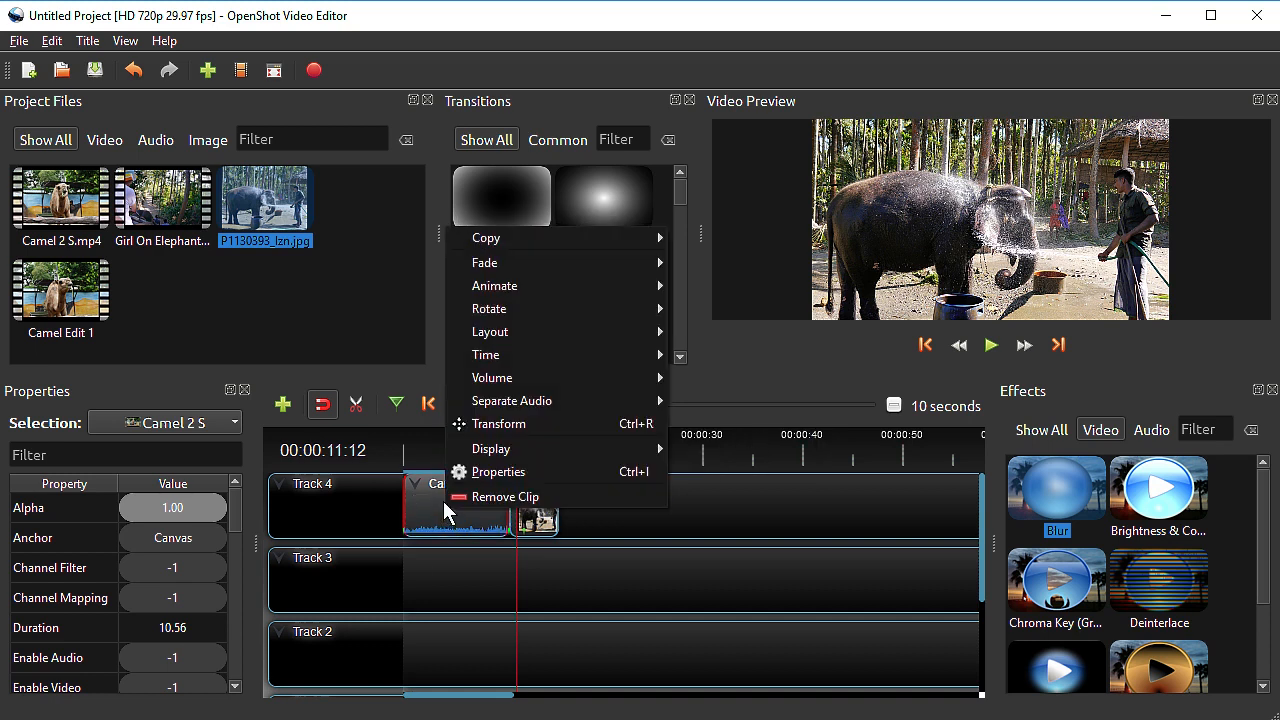
mouse_move(492, 262)
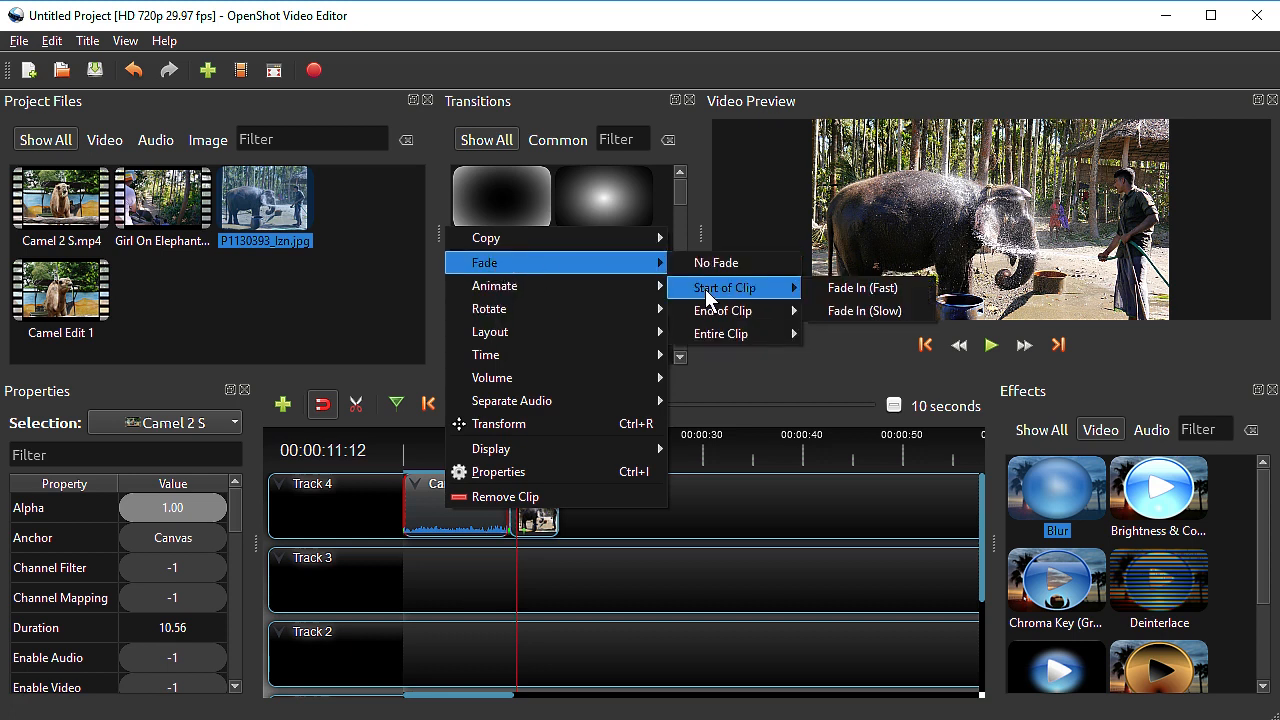
mouse_move(547, 340)
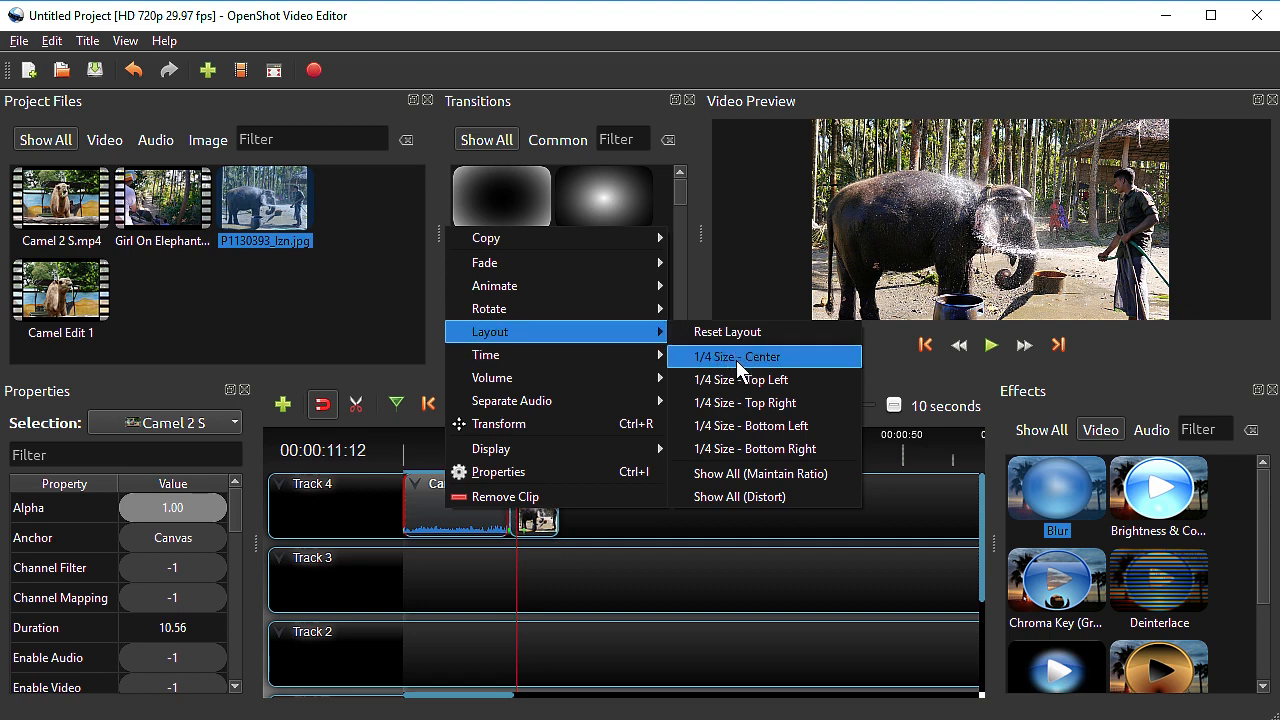
mouse_move(557, 395)
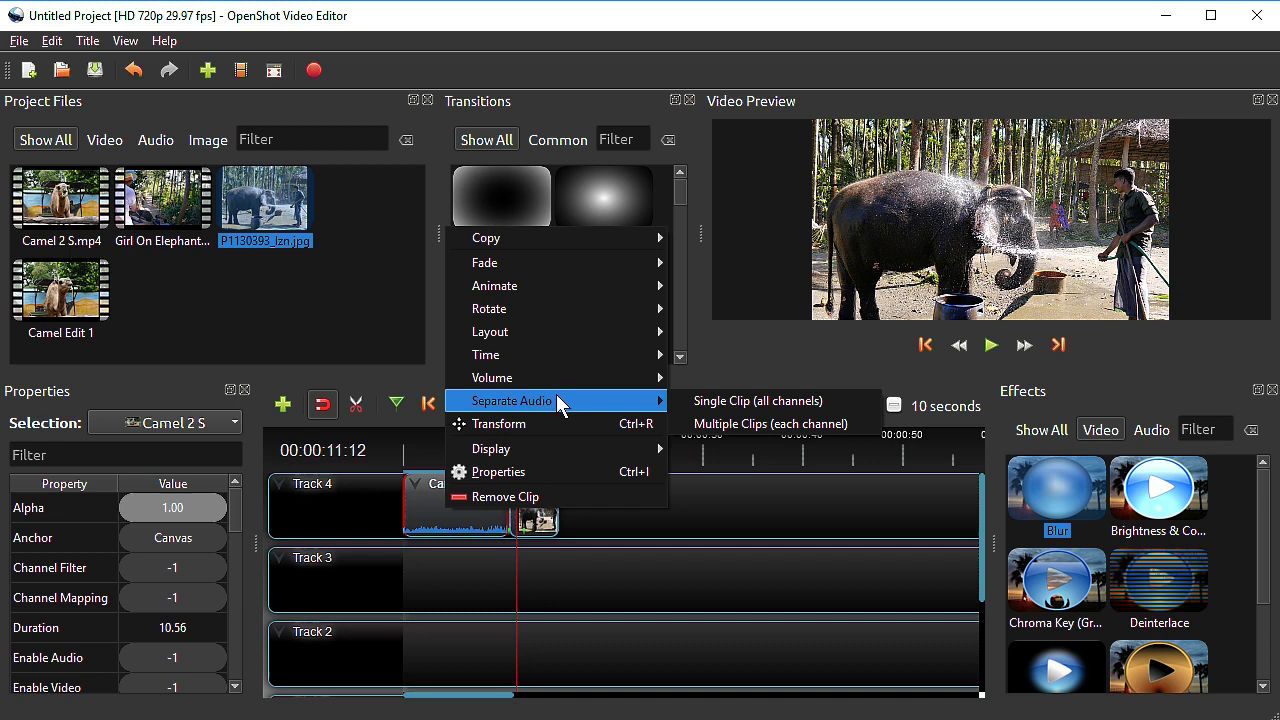
click(710, 400)
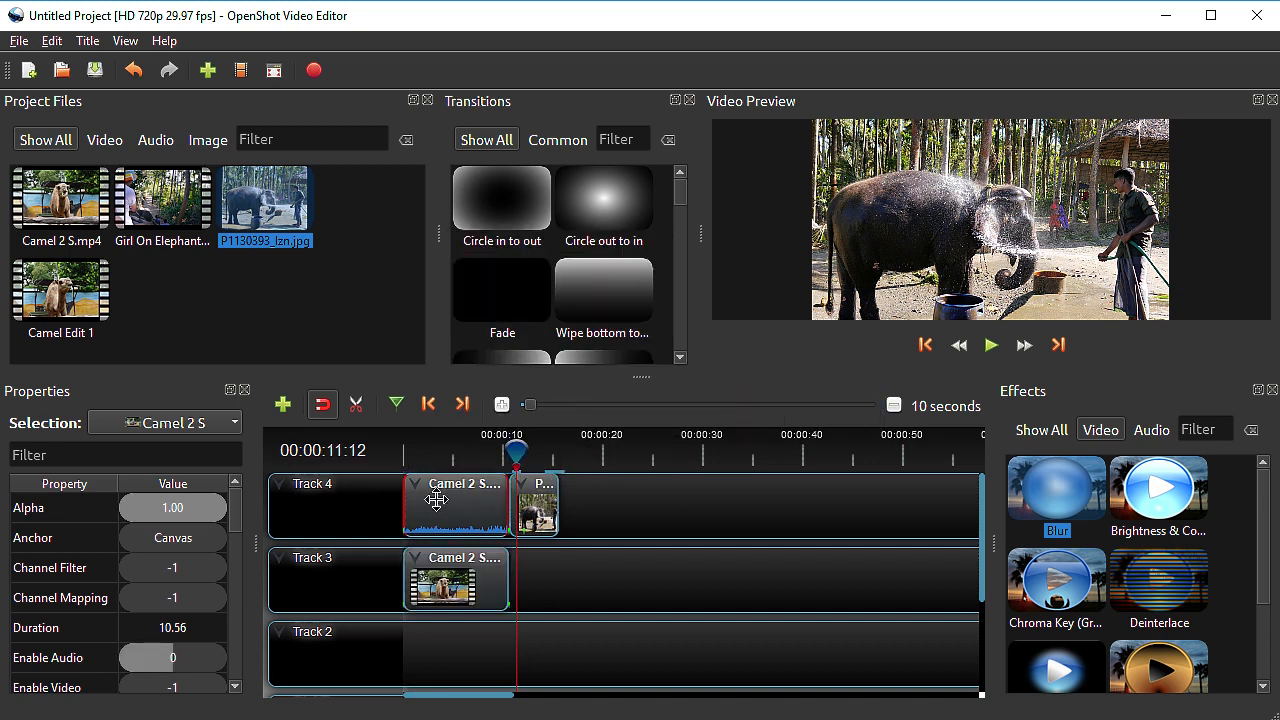
Move the separated camel audio clip to Track 2 and place the Girl On Elephant clip on Track 3 at about 4 seconds
click(451, 578)
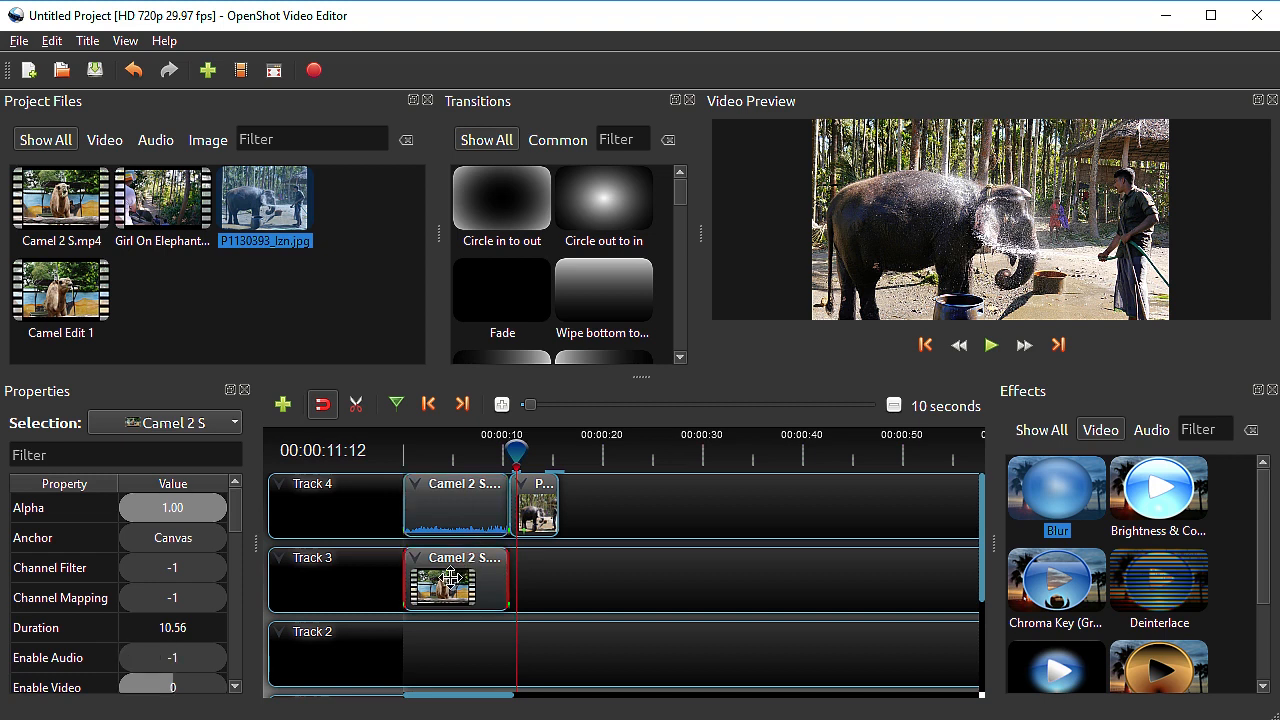
click(441, 508)
click(443, 578)
Move the photo clip on Track 4 to start at about 15 seconds and scrub the preview to the end of the camel clip
drag(516, 448, 463, 447)
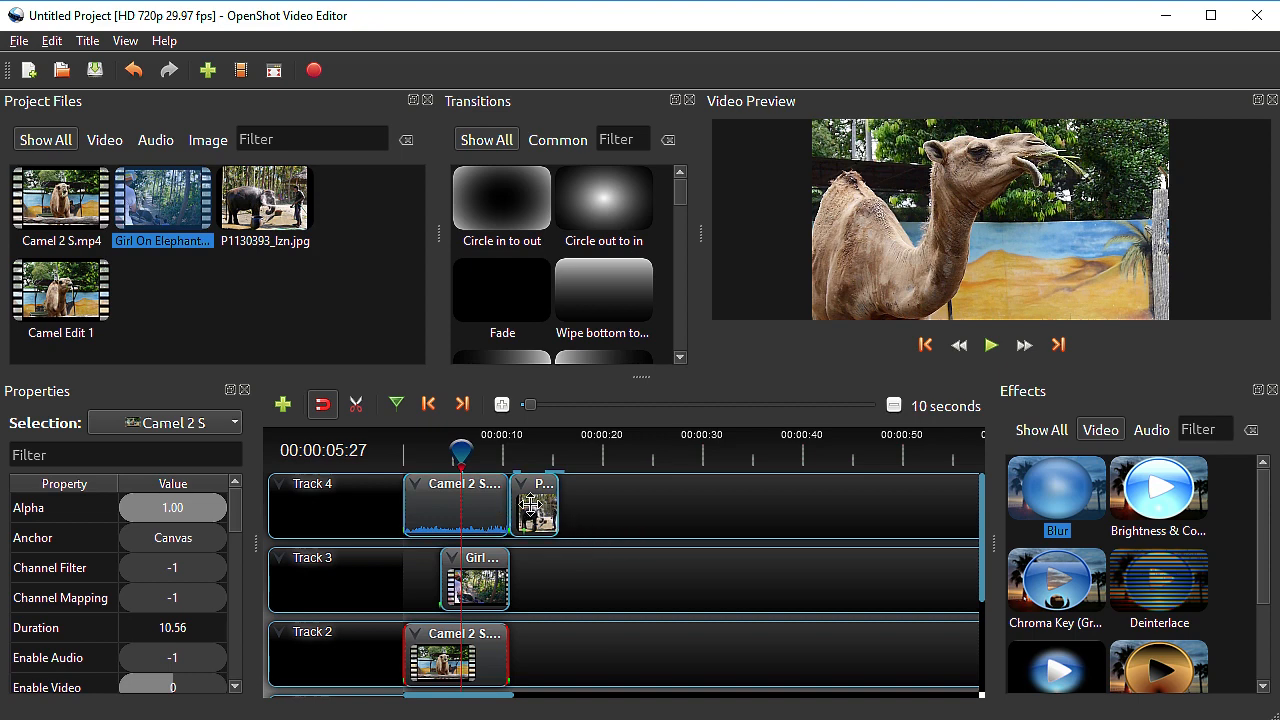
drag(531, 503, 577, 505)
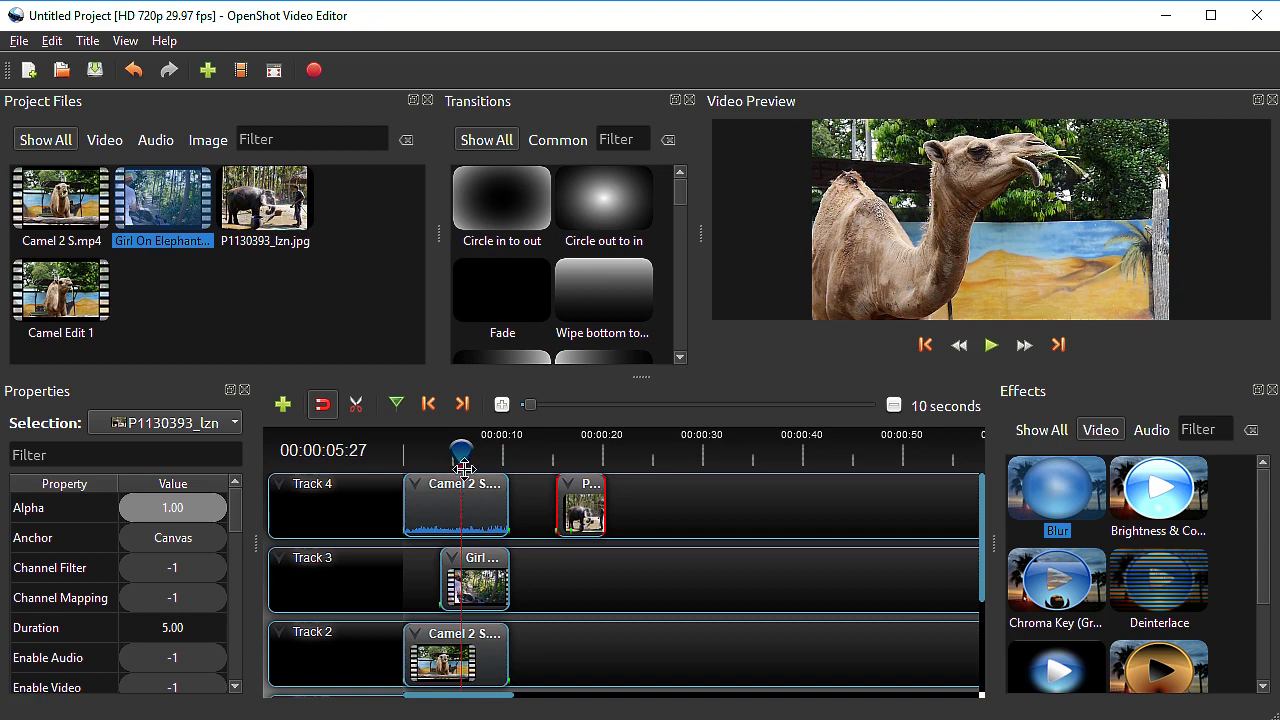
drag(461, 450, 483, 451)
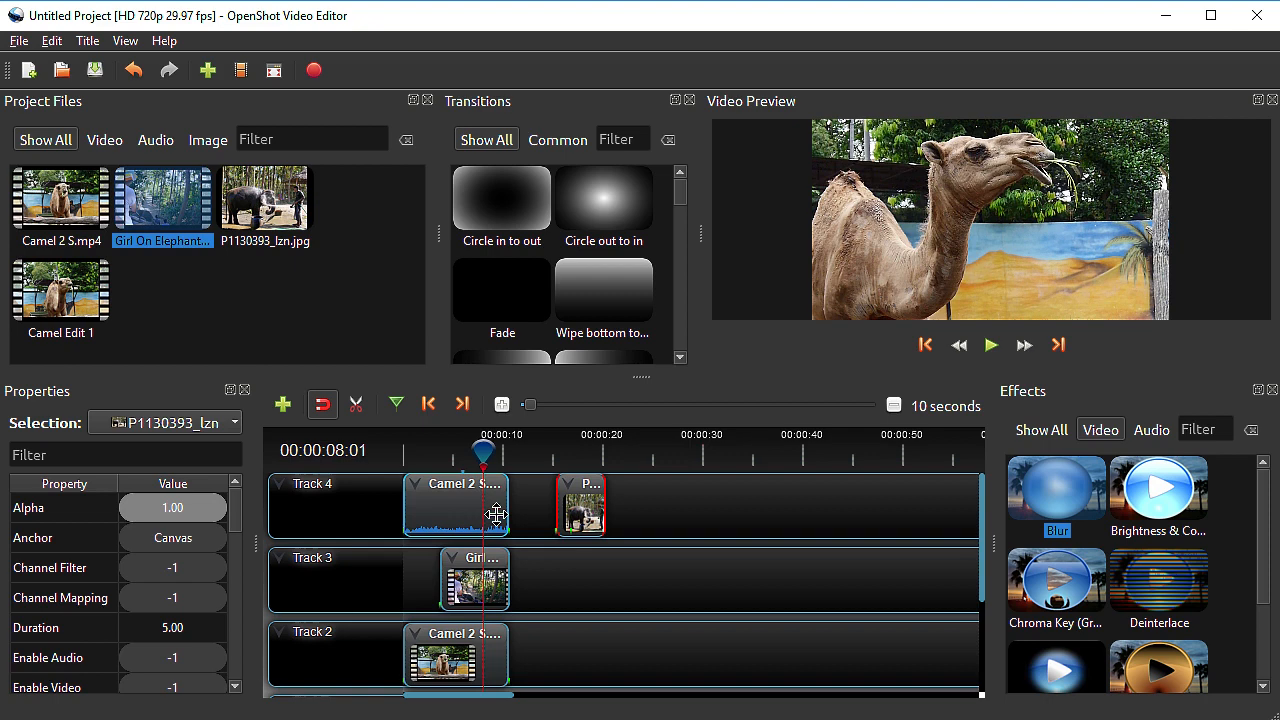
drag(484, 452, 510, 451)
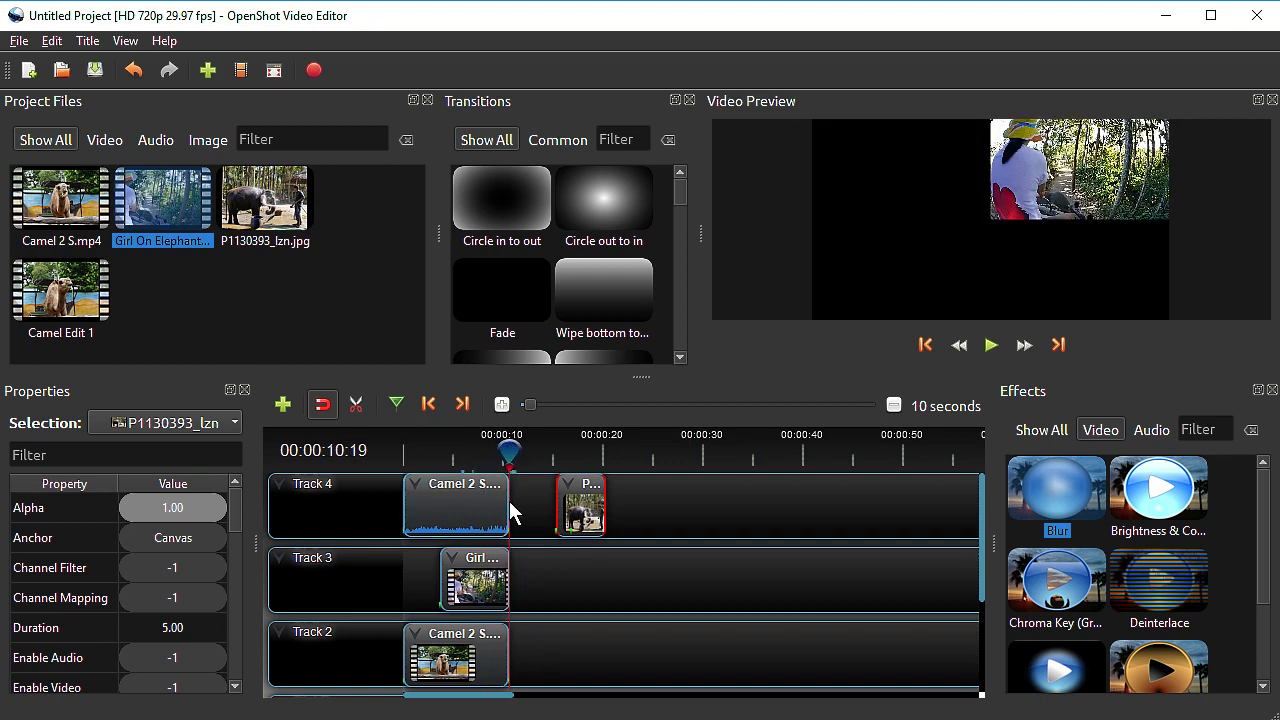
Trim the end of the Camel 2 S clip on Track 4 back to about 8 seconds
drag(507, 501, 481, 503)
drag(512, 457, 465, 460)
drag(491, 502, 487, 502)
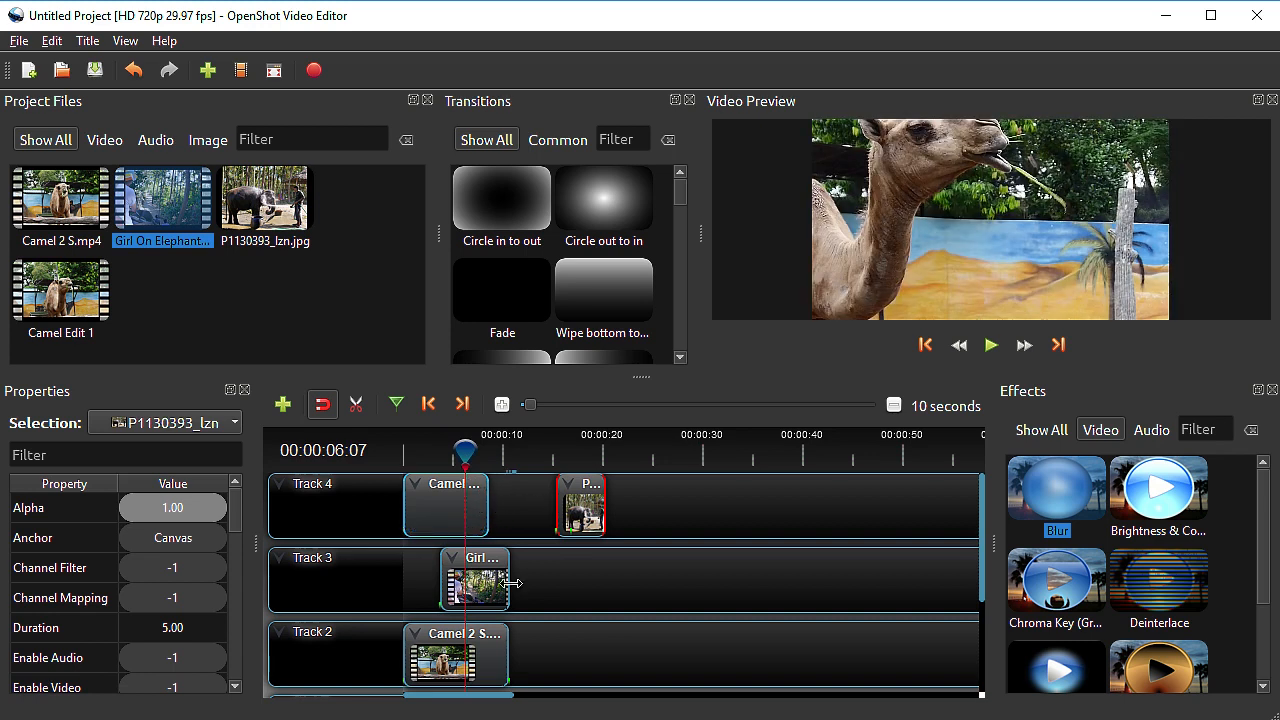
Trim the Girl On Elephant clip on Track 3 to end at about 10 seconds and the Track 2 camel clip at about 9.4 seconds
drag(508, 580, 505, 580)
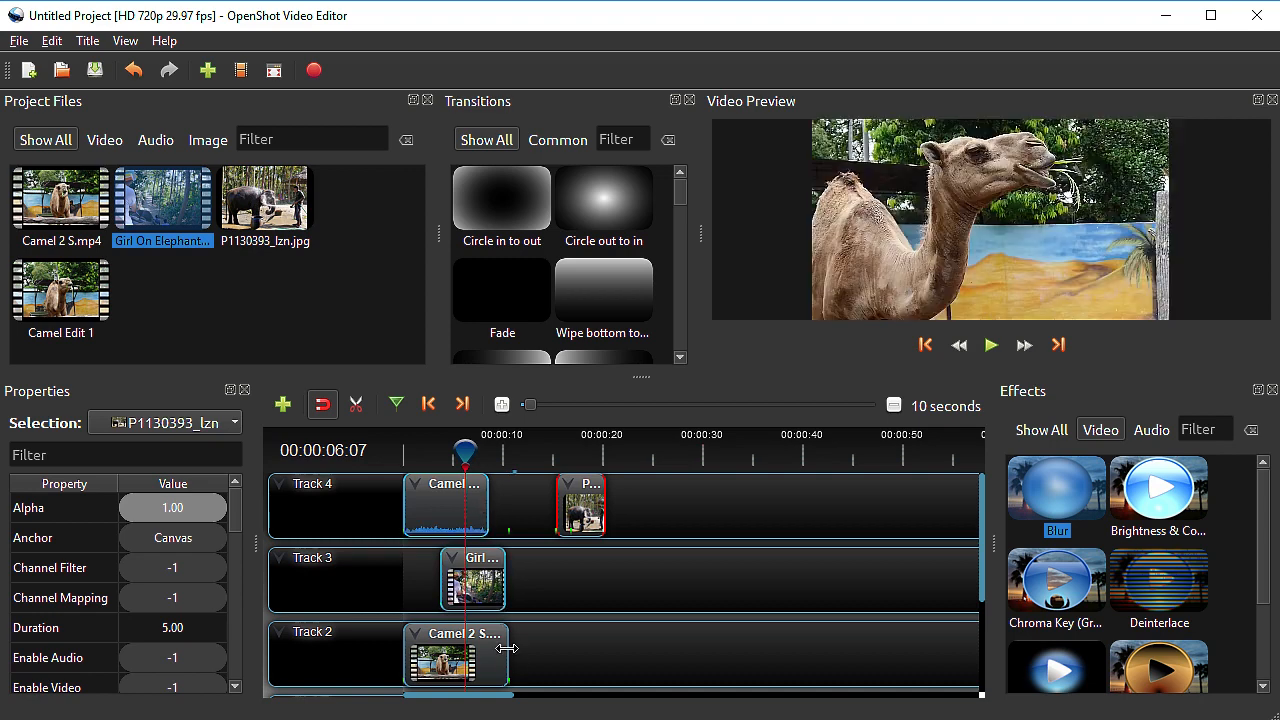
drag(507, 650, 481, 646)
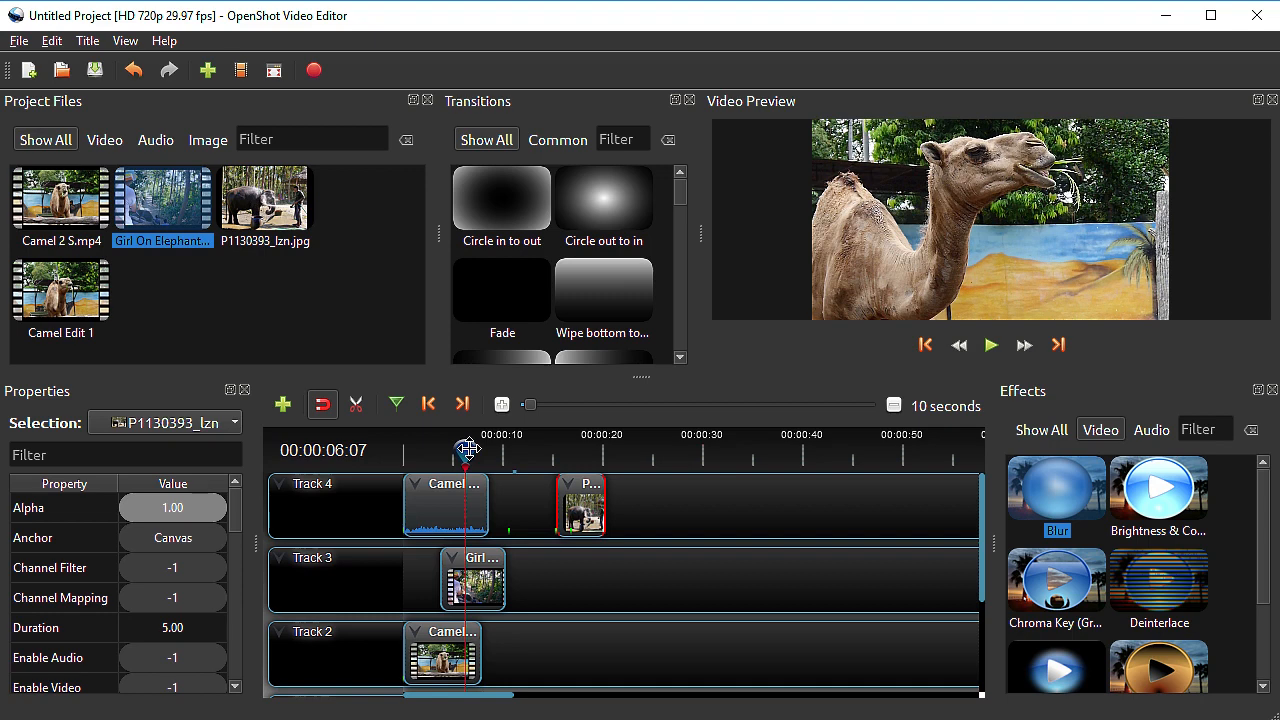
drag(468, 450, 493, 450)
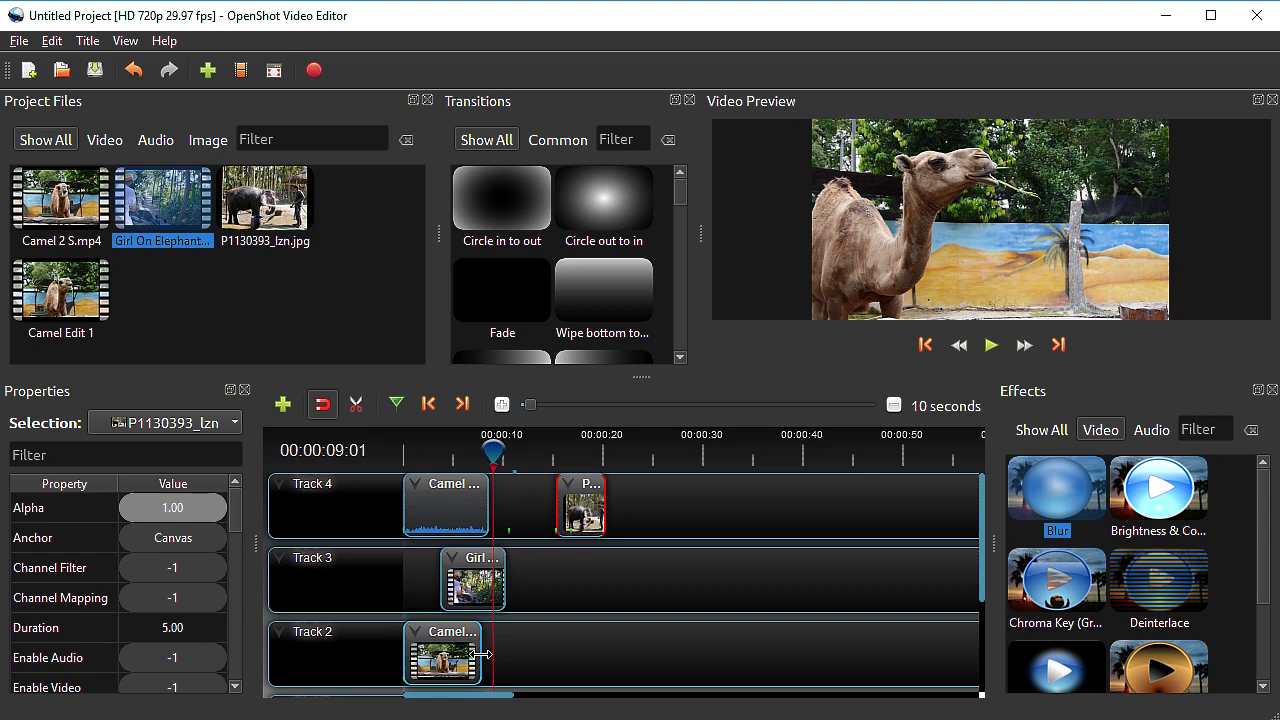
drag(481, 654, 607, 663)
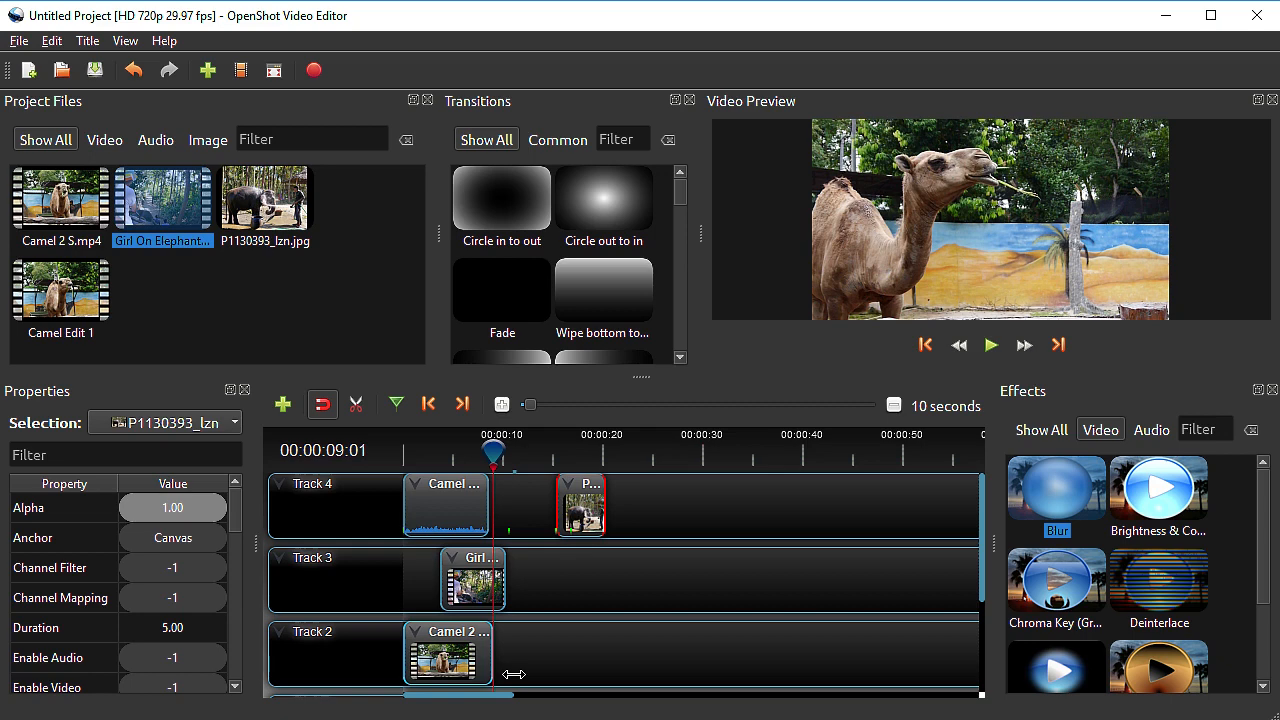
drag(514, 674, 530, 668)
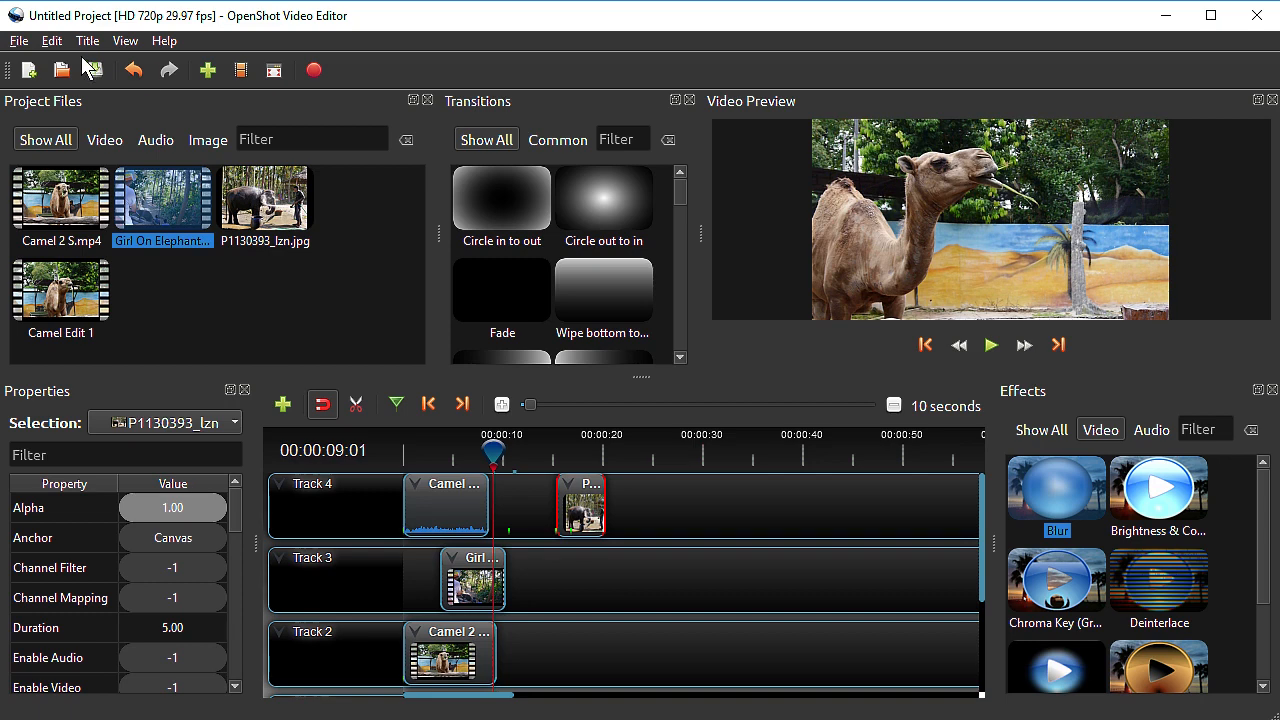
Review the list of keyboard shortcuts in the preferences, down to the slicing and splitting commands
click(27, 43)
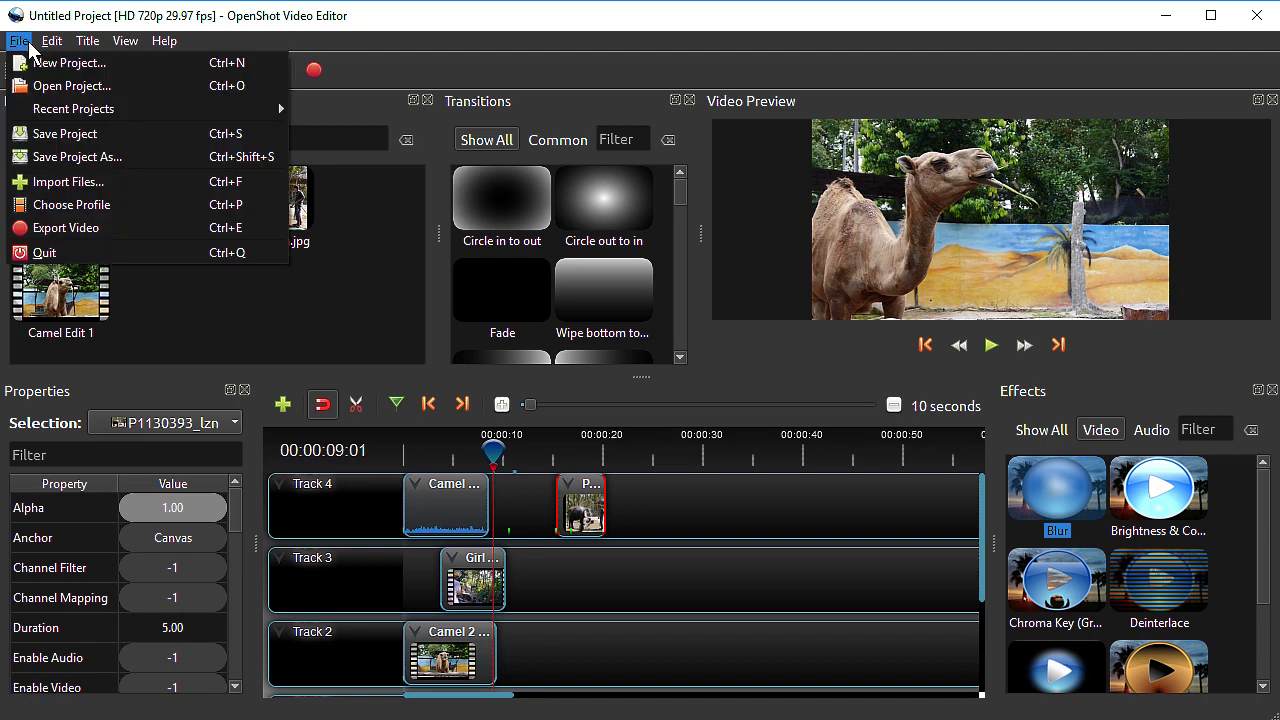
mouse_move(85, 45)
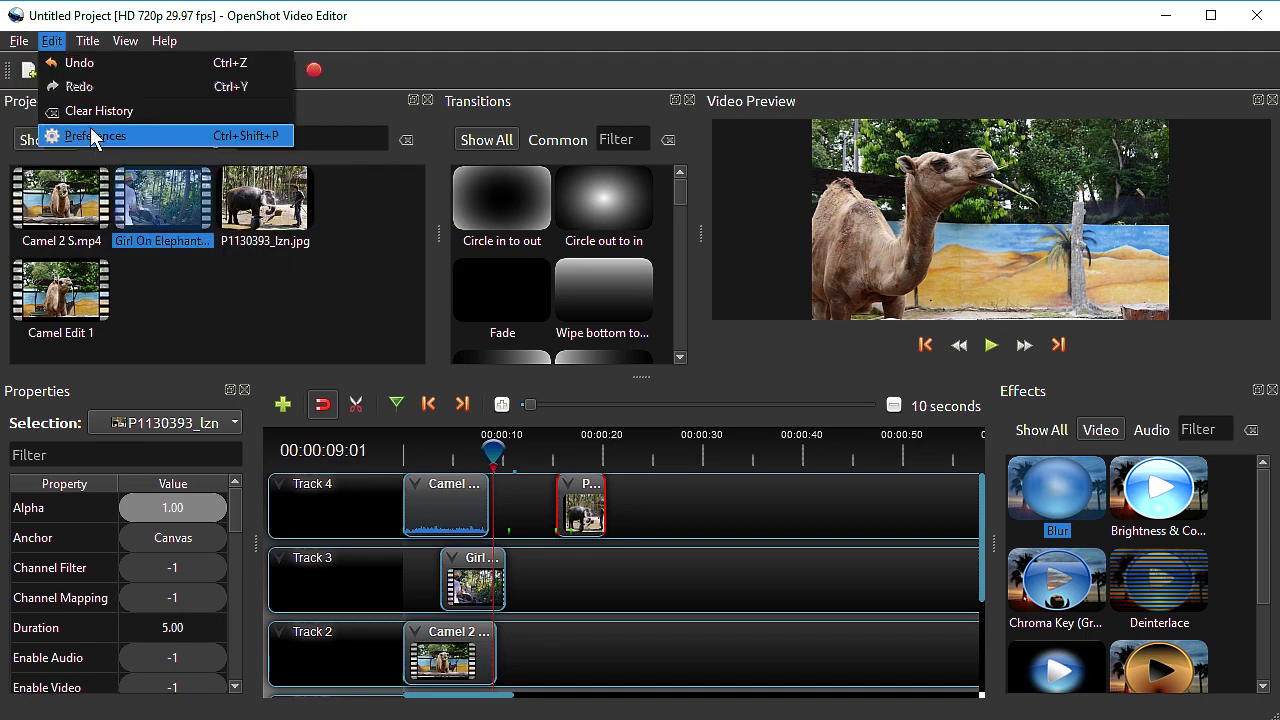
click(91, 136)
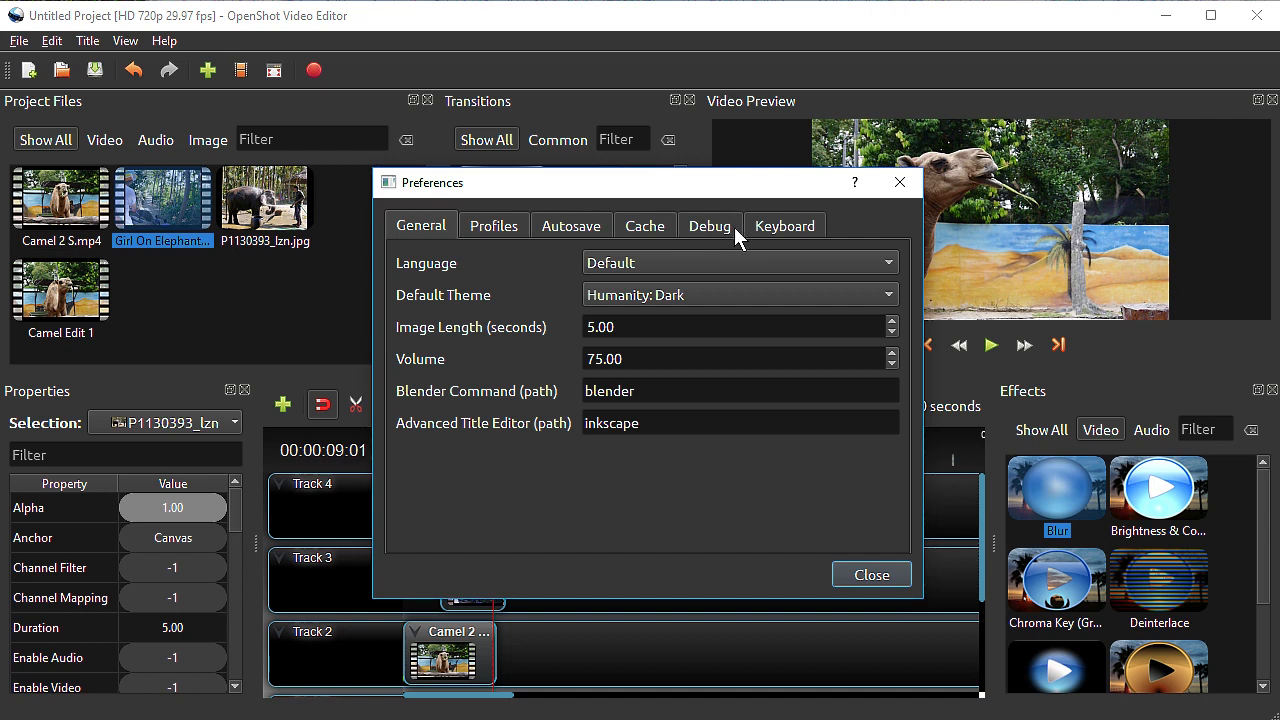
click(763, 226)
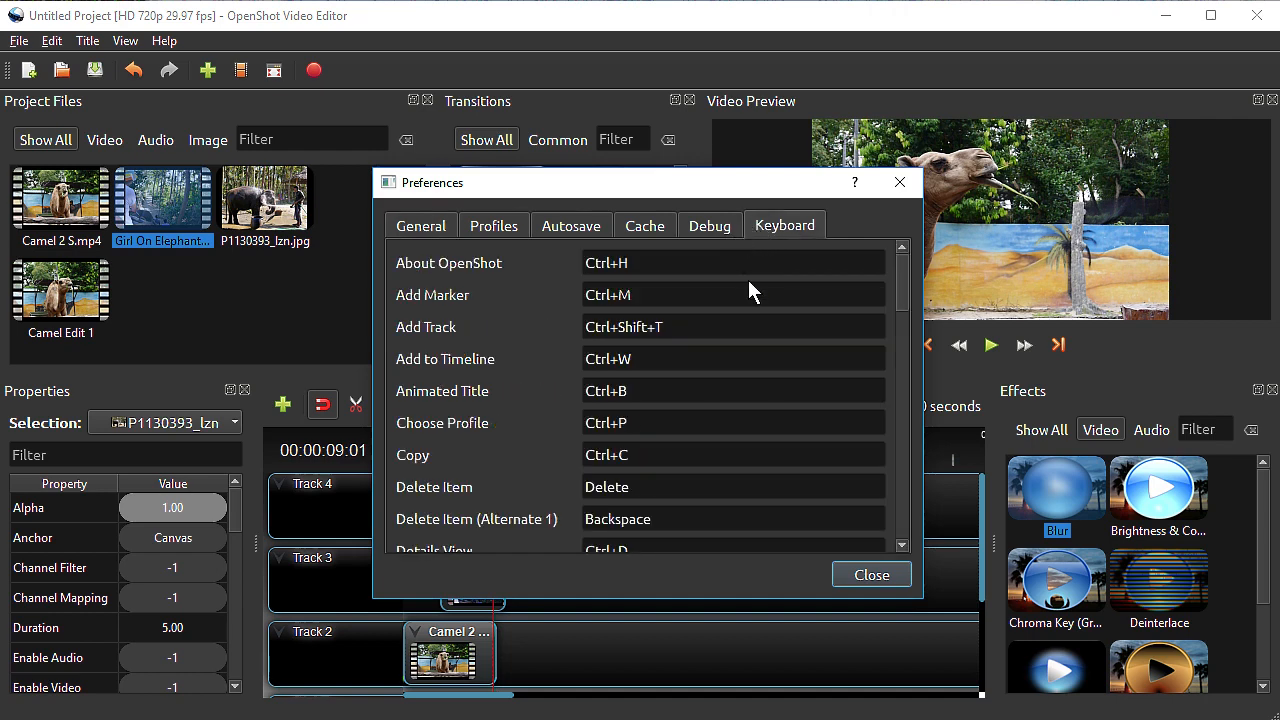
drag(902, 300, 912, 518)
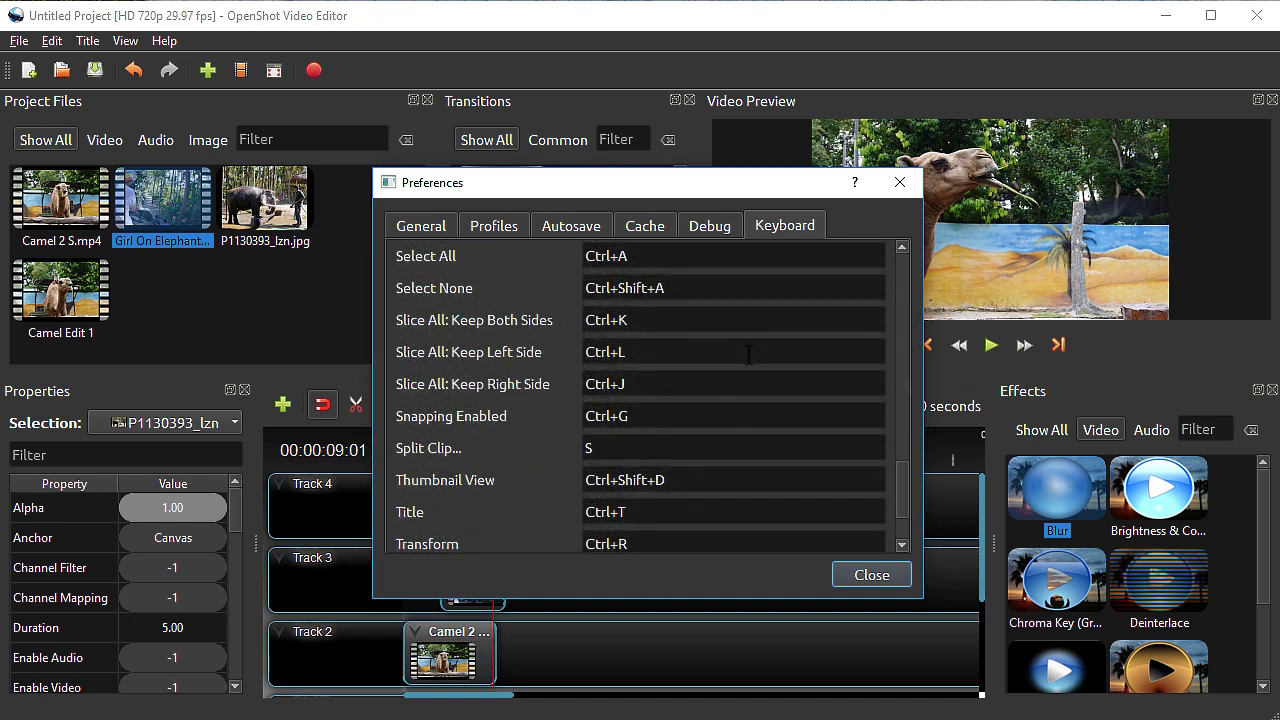
scroll(761, 350, down, 2)
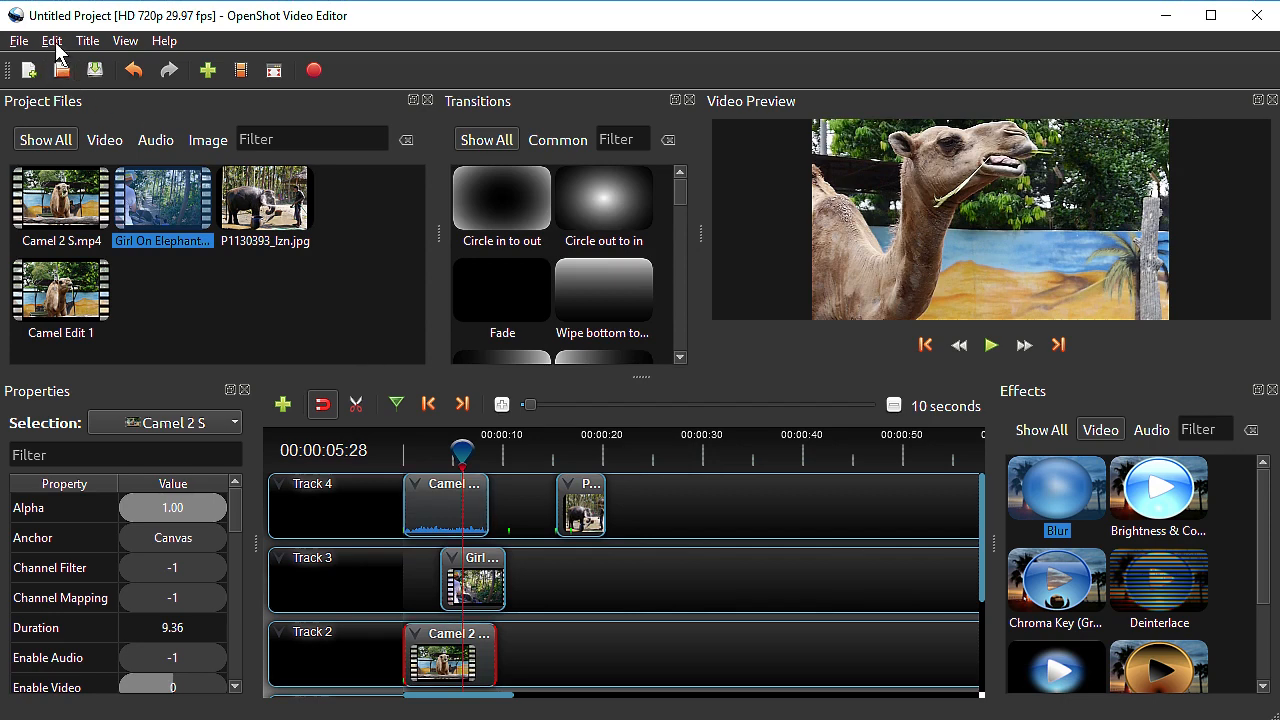
Look up the Slice All: Keep Both Sides shortcut in the preferences and slice all clips at the playhead at 00:00:05:28
click(52, 41)
click(60, 134)
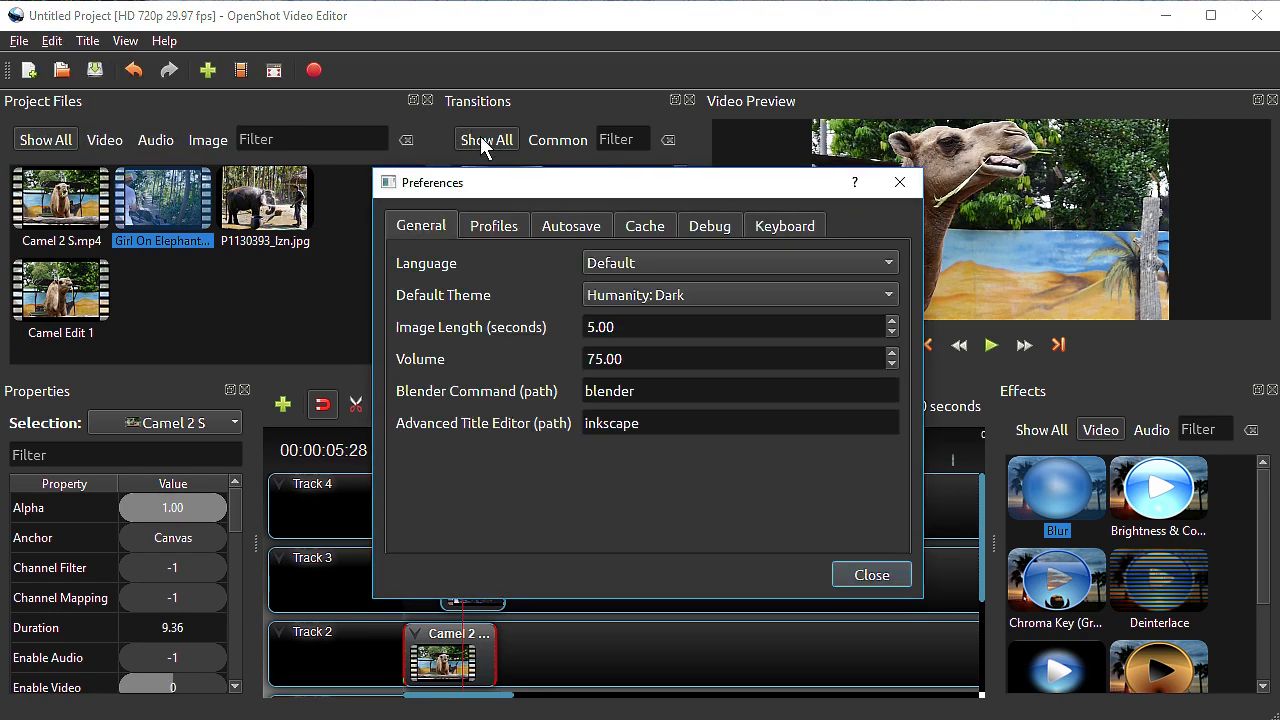
click(812, 225)
drag(899, 306, 913, 495)
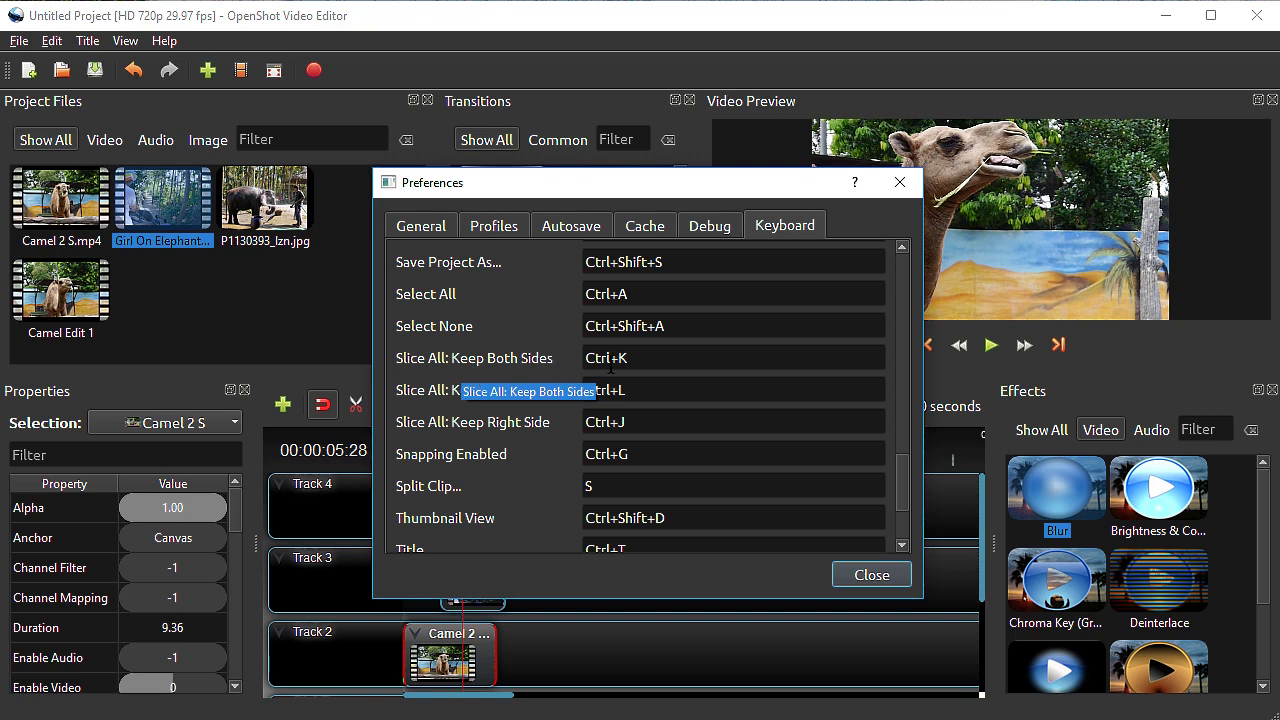
click(900, 182)
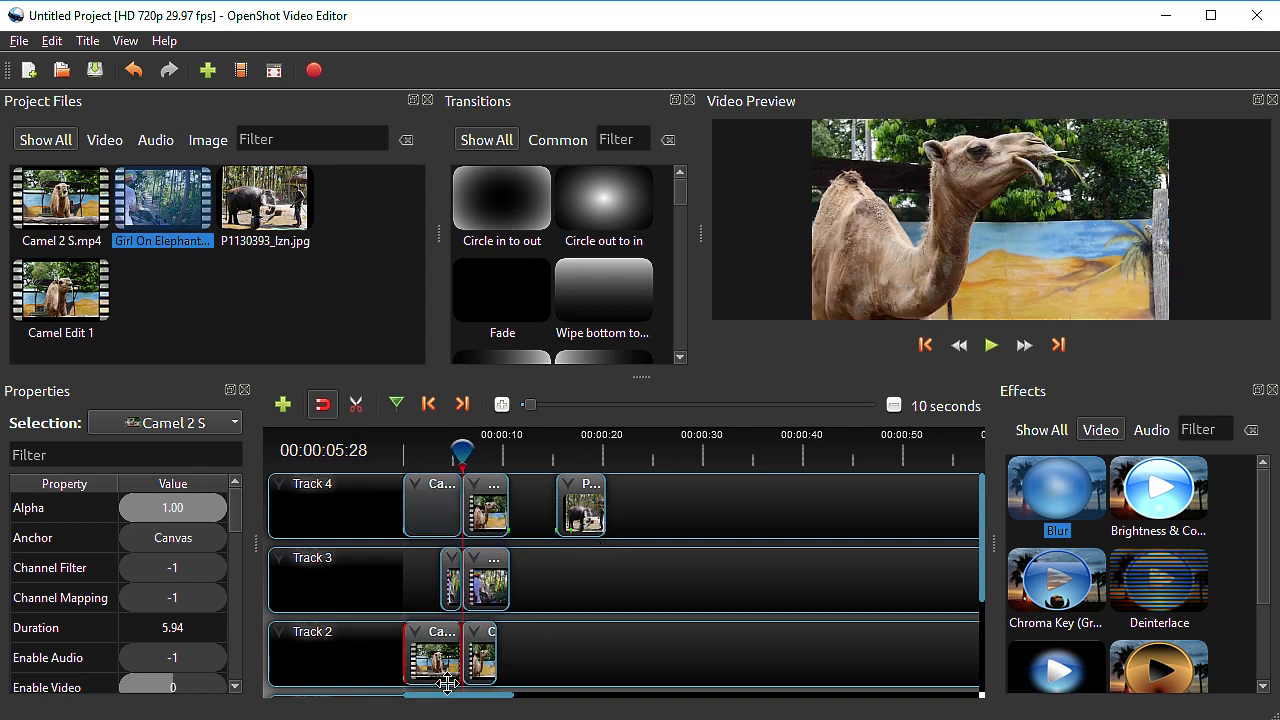
Look through the available transitions and video effects and the empty tracks below Track 2
drag(460, 451, 509, 450)
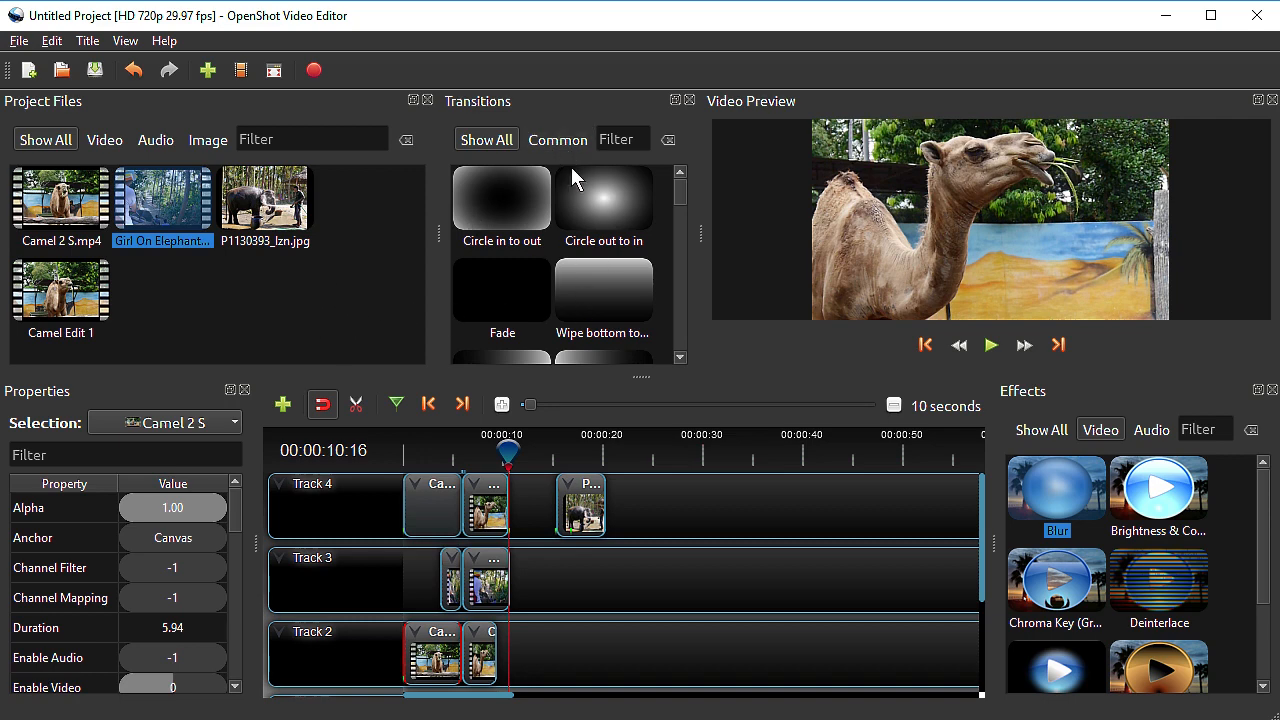
scroll(585, 248, down, 2)
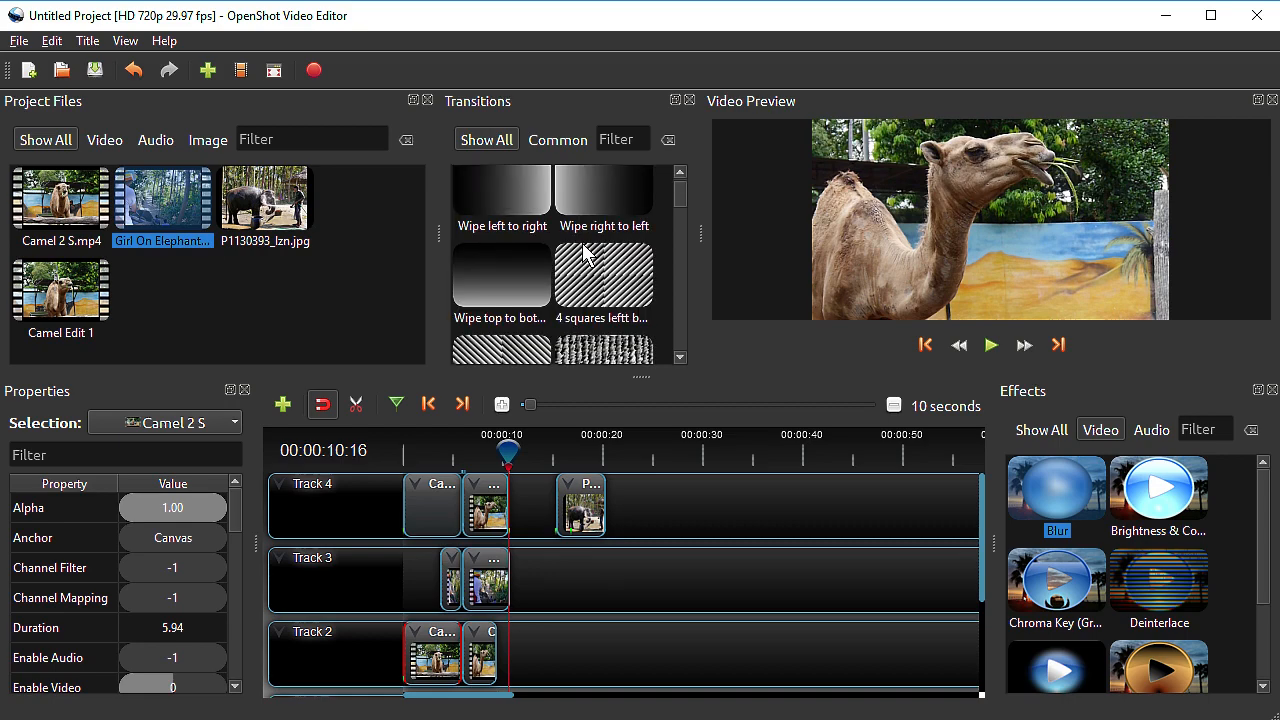
scroll(585, 253, down, 2)
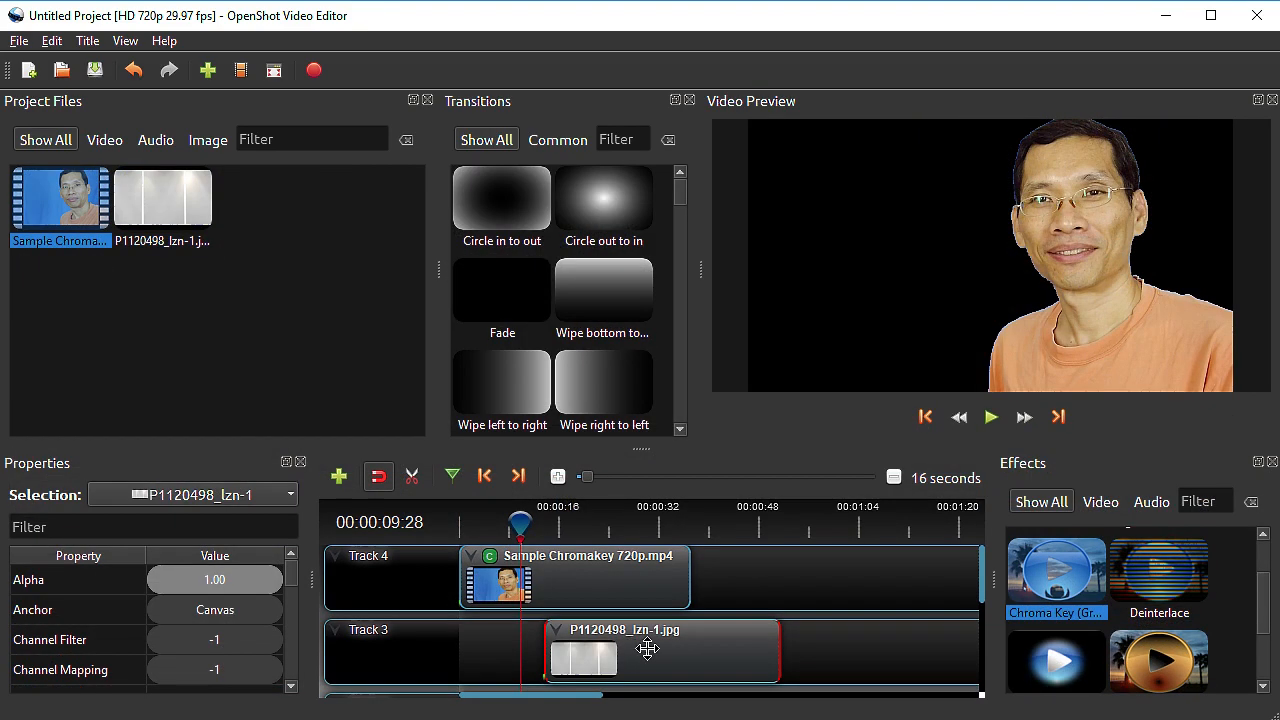
drag(654, 649, 609, 650)
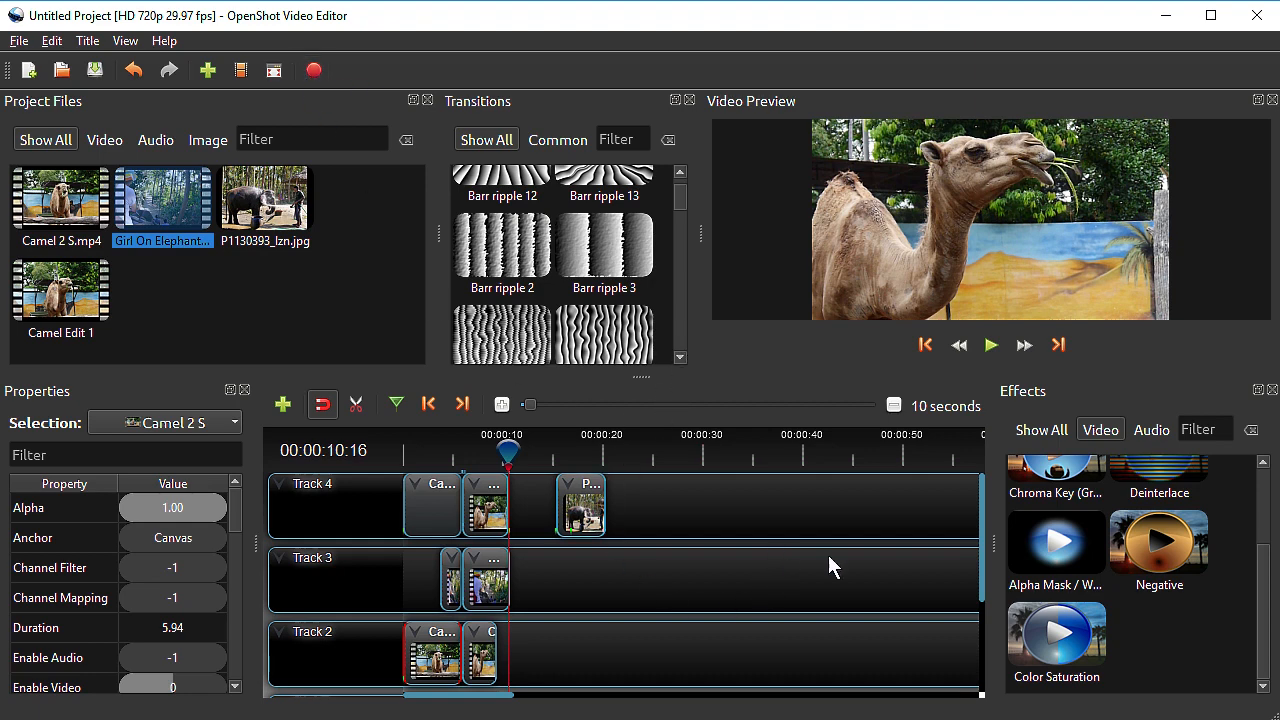
drag(981, 585, 980, 678)
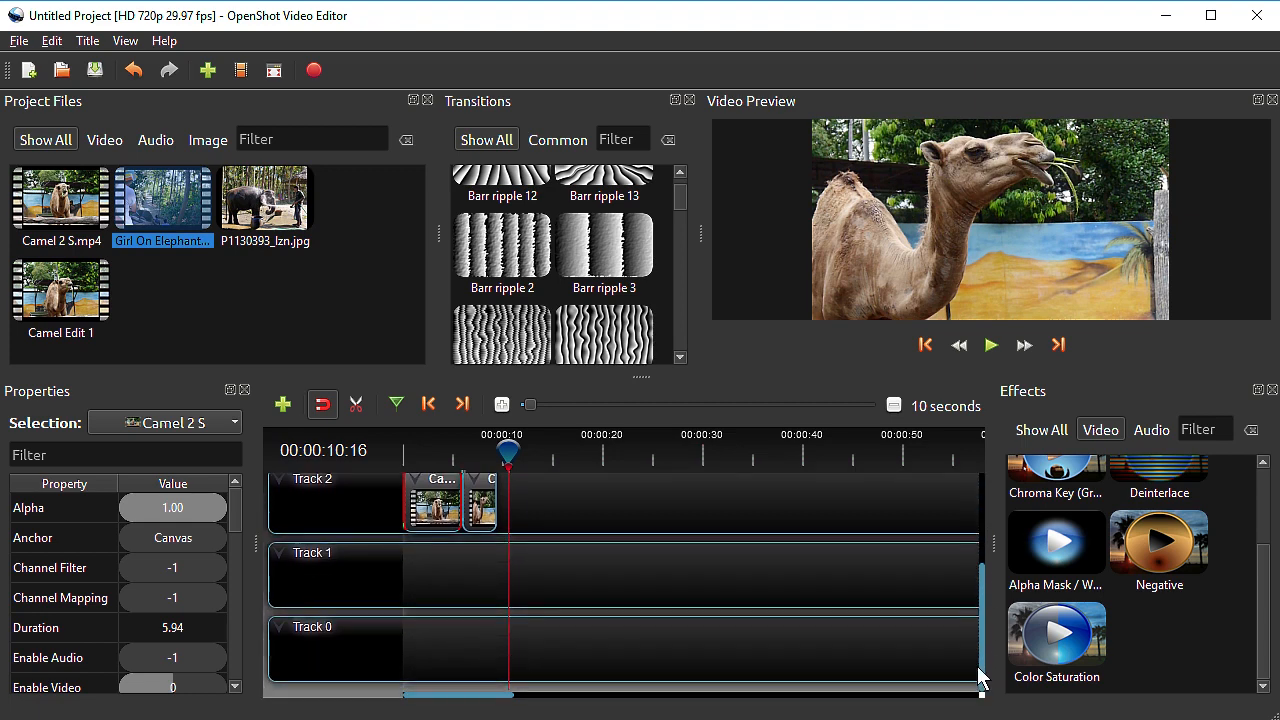